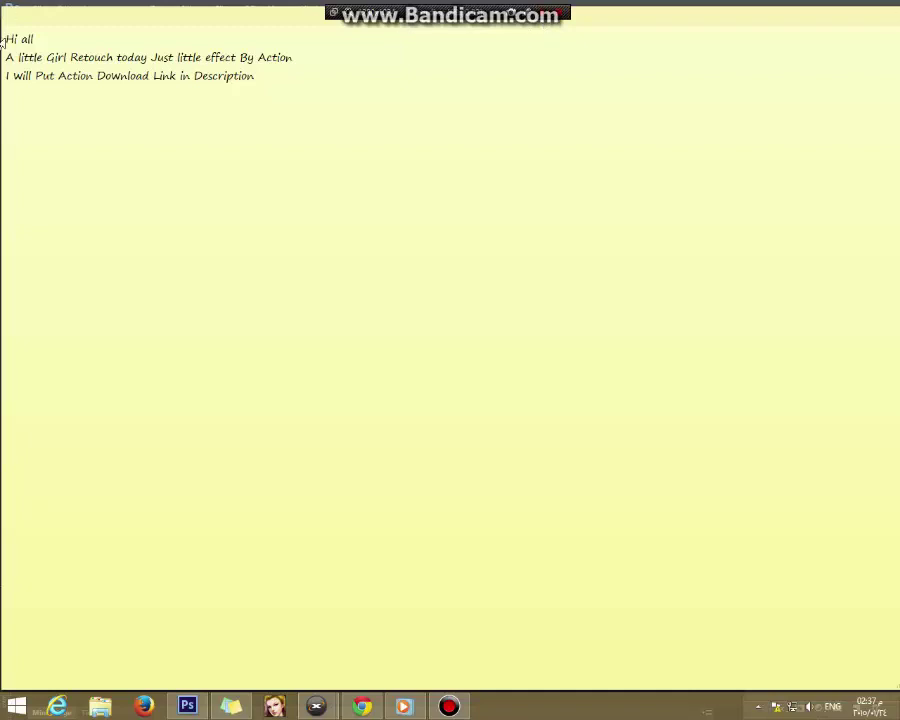
- Highlight the intro note's greeting, download-link line and 'Description', then bring up Photoshop
{"action": "mouse_move", "coordinate": [36, 40]}
{"action": "left_mouse_down"}
{"action": "mouse_move", "coordinate": [8, 40]}
{"action": "mouse_move", "coordinate": [68, 57]}
{"action": "mouse_move", "coordinate": [294, 57]}
{"action": "left_mouse_up"}
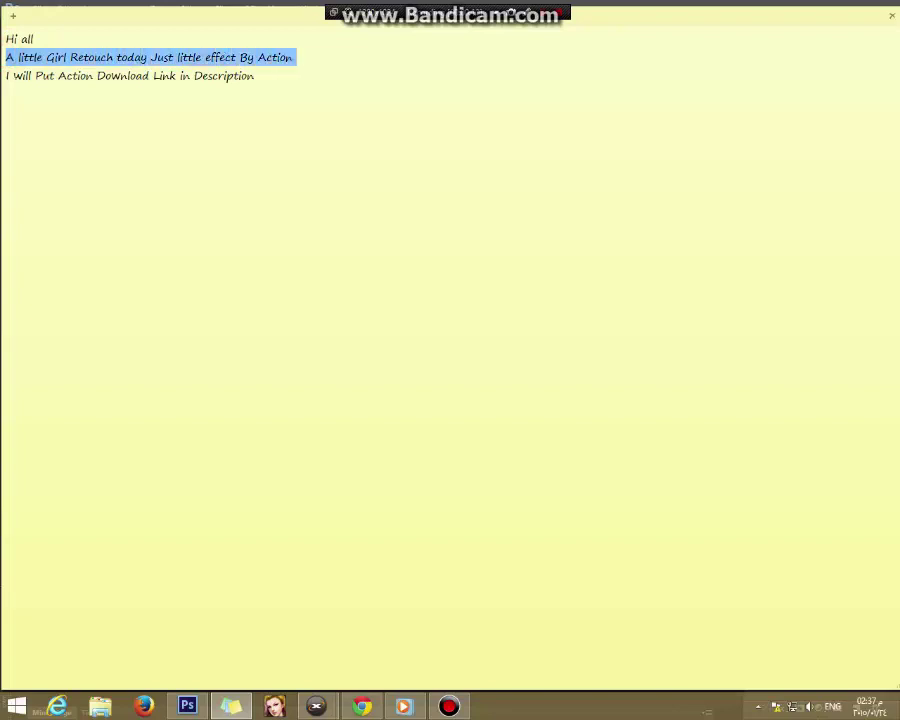
{"action": "left_click_drag", "start_coordinate": [6, 76], "coordinate": [178, 76]}
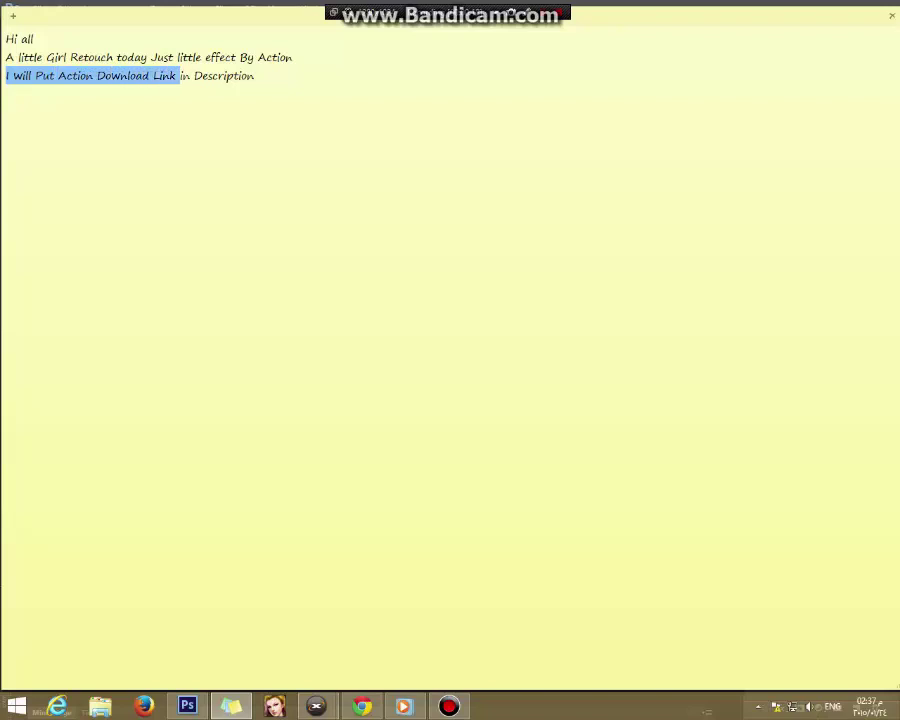
{"action": "double_click", "coordinate": [224, 76]}
{"action": "left_click", "coordinate": [194, 76]}
{"action": "double_click", "coordinate": [224, 76]}
{"action": "left_click", "coordinate": [194, 76]}
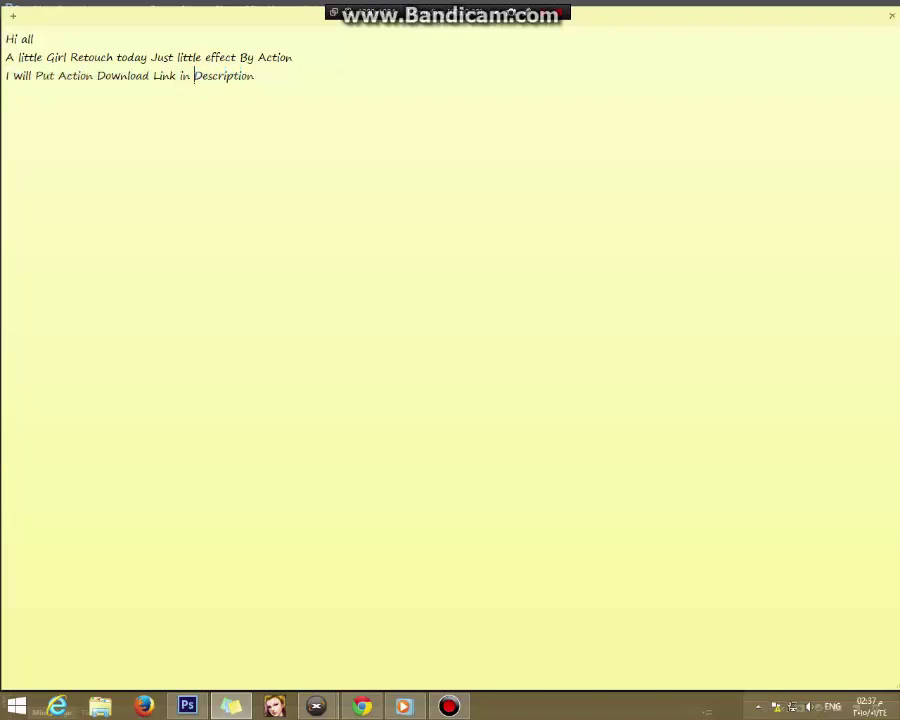
{"action": "key", "text": "ctrl+shift+Right"}
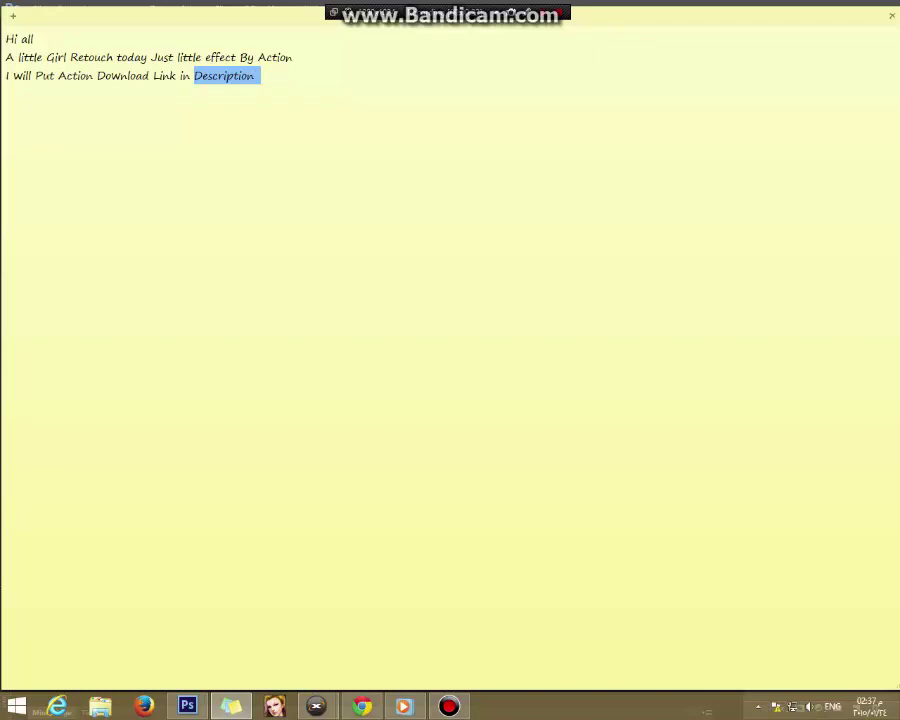
{"action": "left_click", "coordinate": [187, 707]}
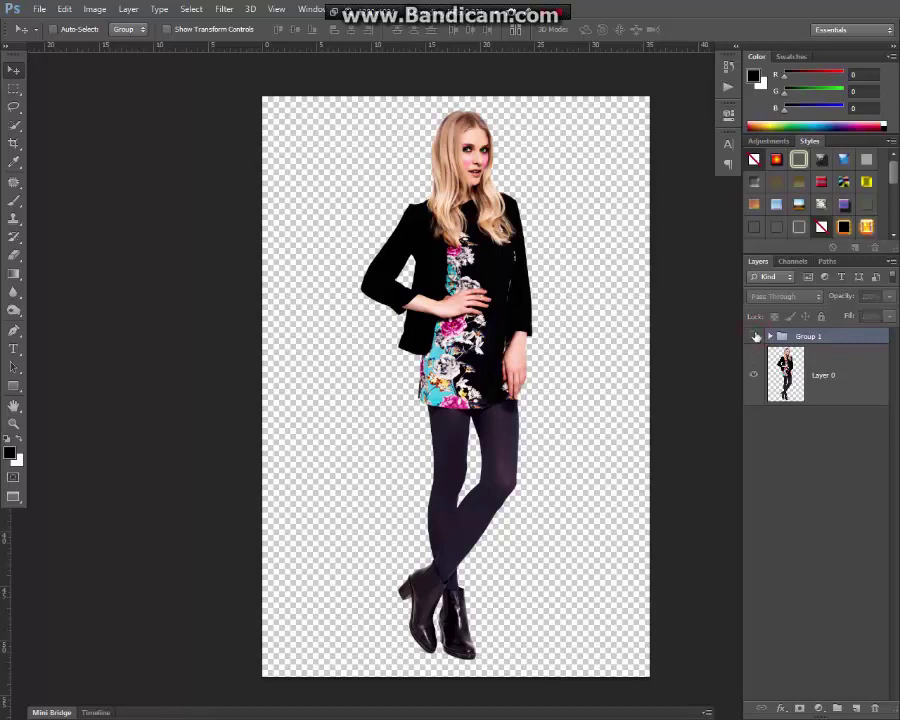
- Ungroup Layer 0 from Group 1 and show the Actions panel with the Retouch set
{"action": "left_click", "coordinate": [755, 337]}
{"action": "left_click", "coordinate": [756, 337]}
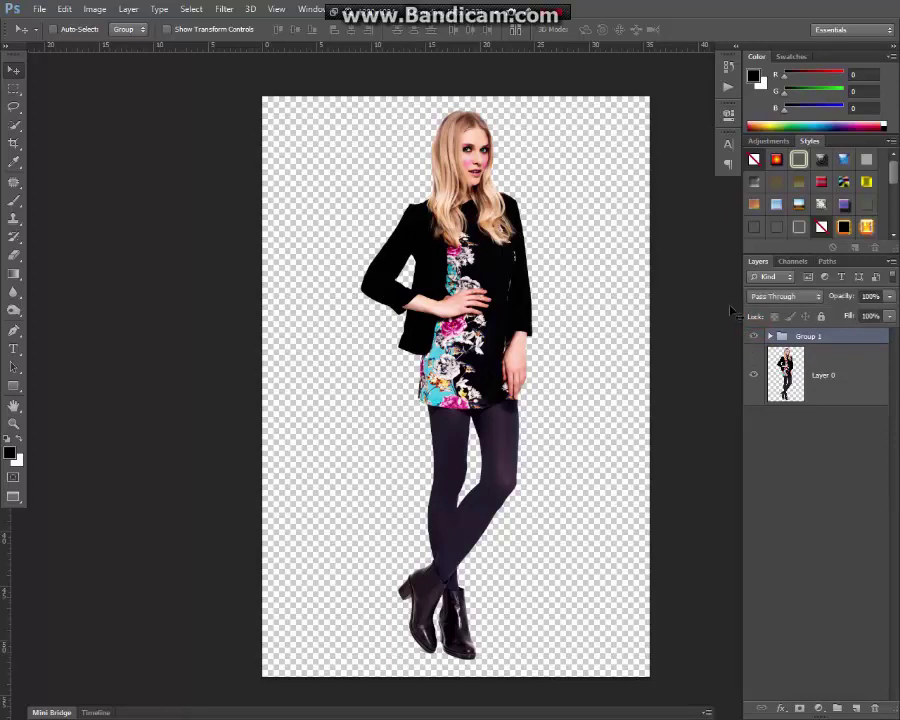
{"action": "key", "text": "ctrl+shift+g"}
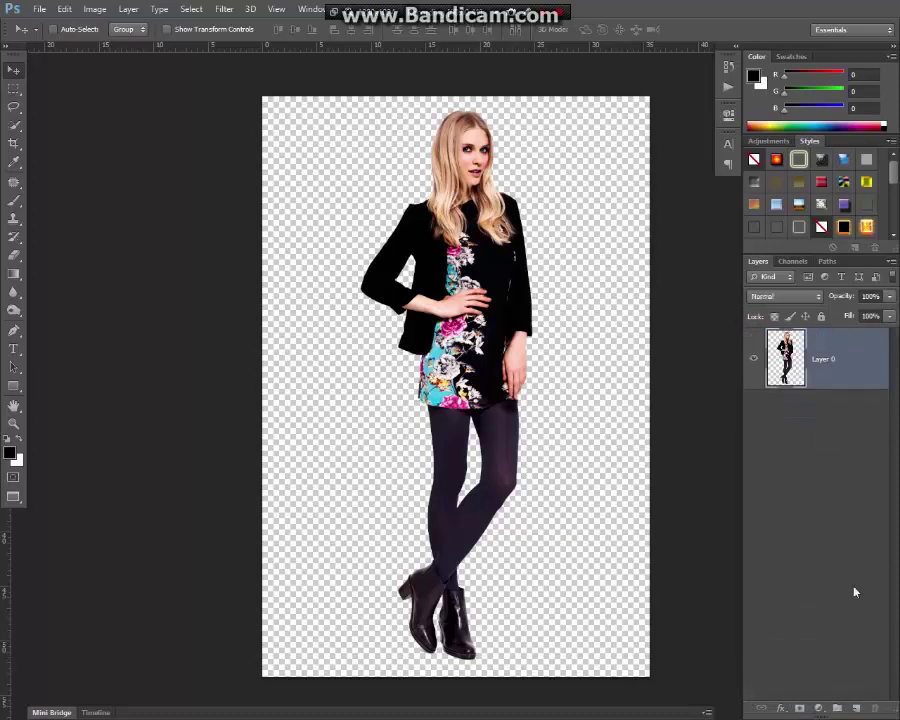
{"action": "left_click", "coordinate": [728, 86]}
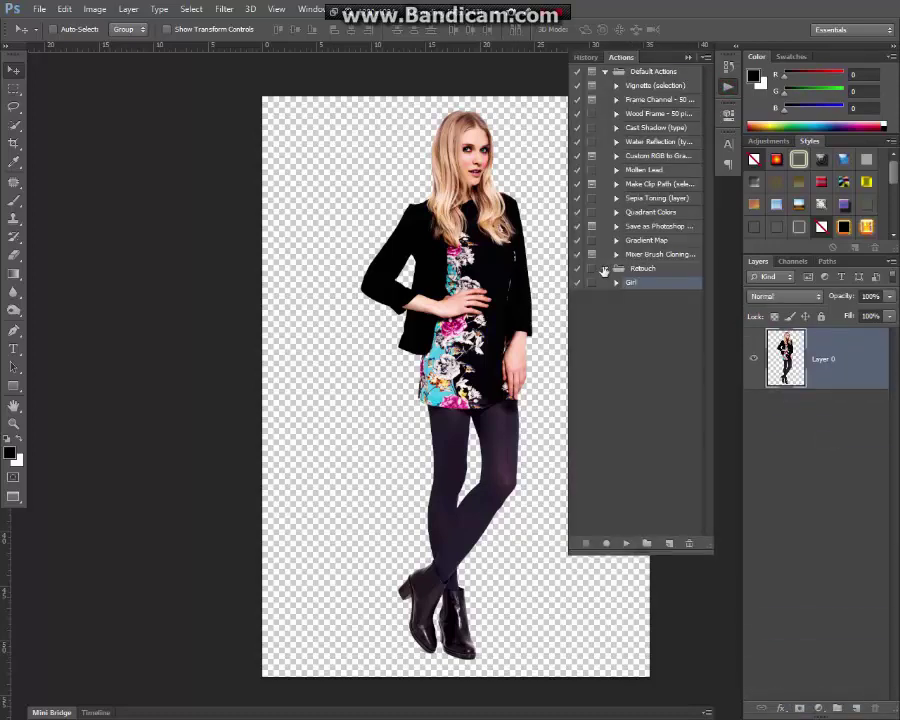
- Play the Girl action from the Retouch set, adding Face, Eye and a masked copy layer
{"action": "left_click", "coordinate": [604, 269]}
{"action": "left_click", "coordinate": [621, 544]}
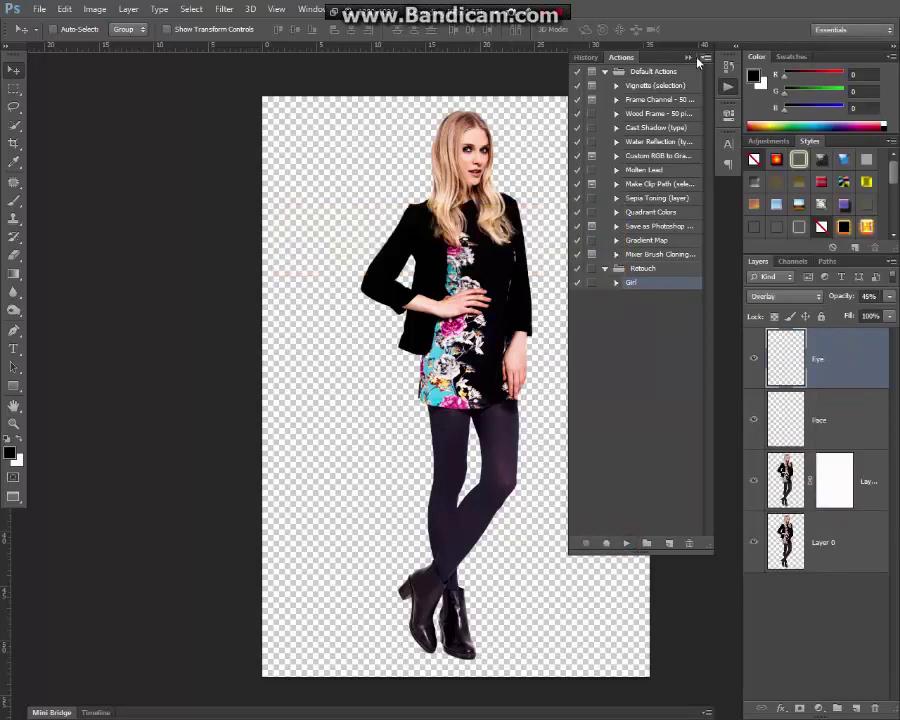
{"action": "left_click", "coordinate": [689, 57]}
- Fill the Layer 0 copy mask black and set a 68 px brush at 100% hardness
{"action": "left_click", "coordinate": [823, 490]}
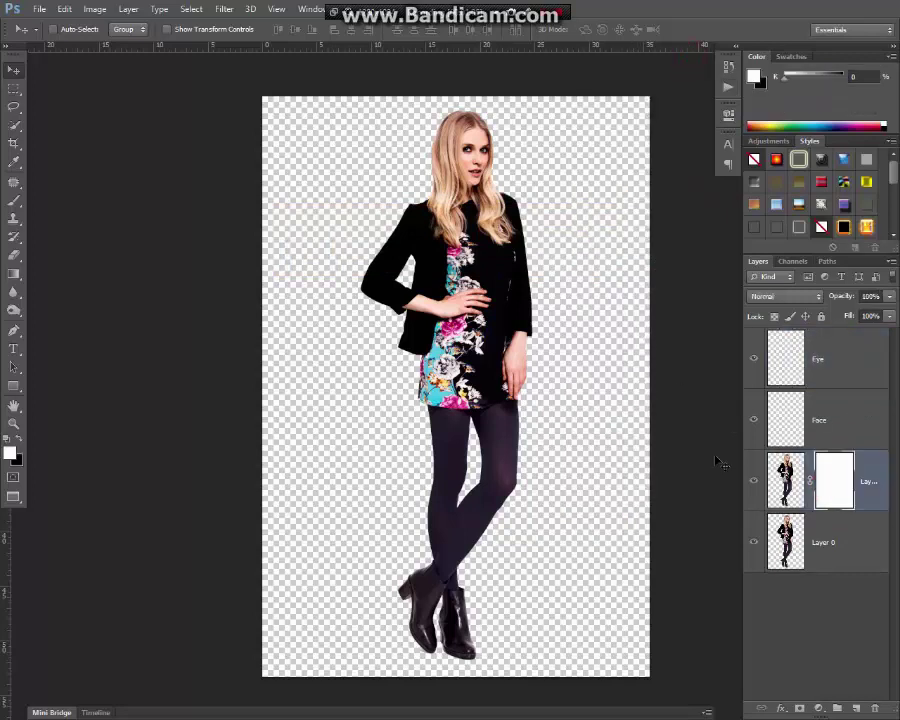
{"action": "key", "text": "ctrl+i"}
{"action": "left_click", "coordinate": [14, 200]}
{"action": "right_click", "coordinate": [420, 280]}
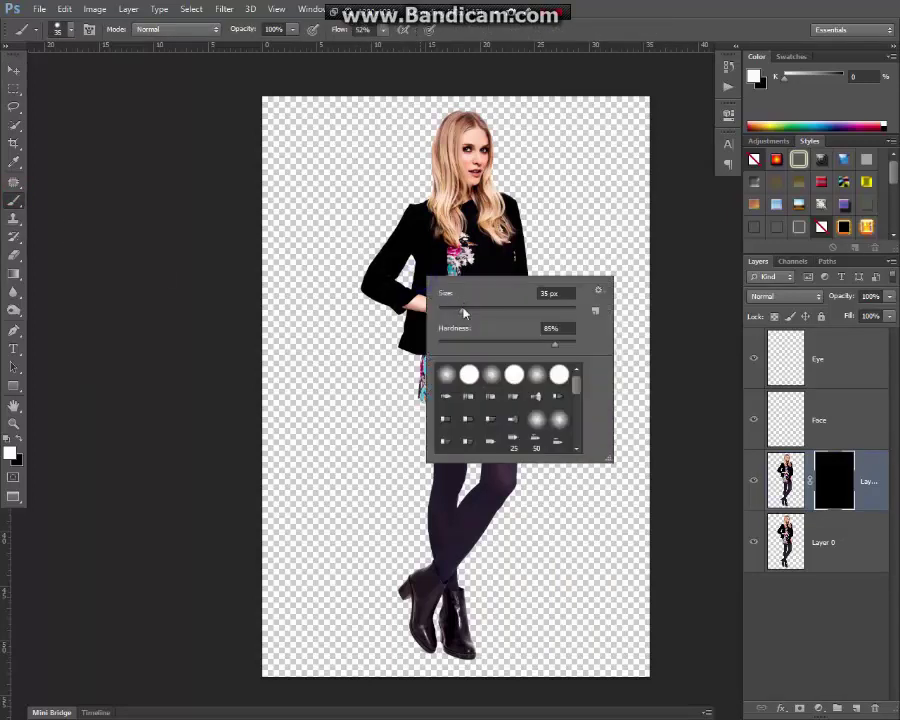
{"action": "left_click_drag", "start_coordinate": [556, 347], "coordinate": [576, 347]}
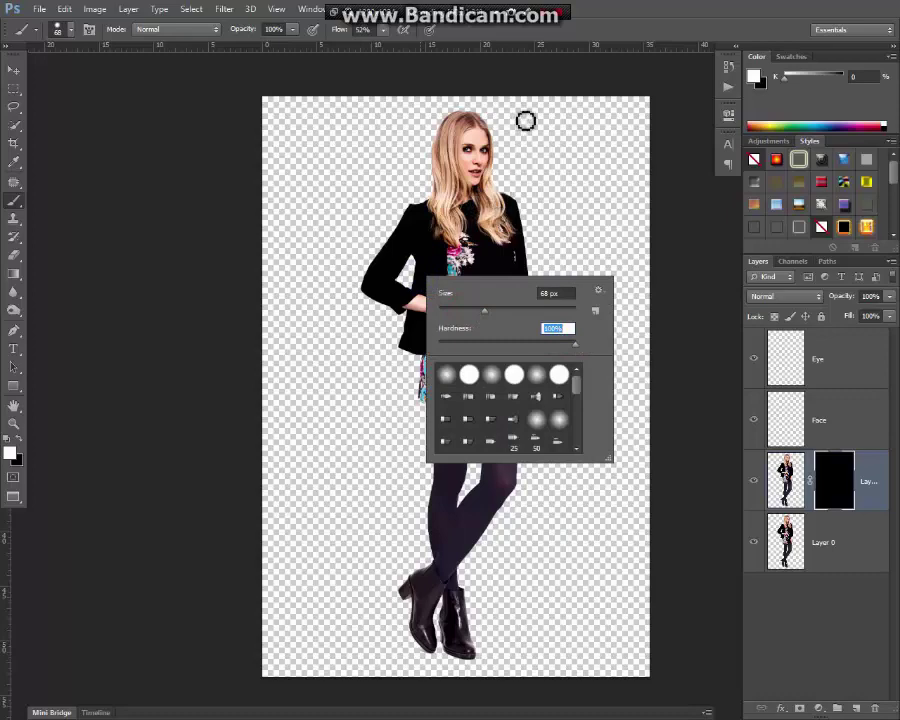
{"action": "key", "text": "Return"}
{"action": "key", "text": "z"}
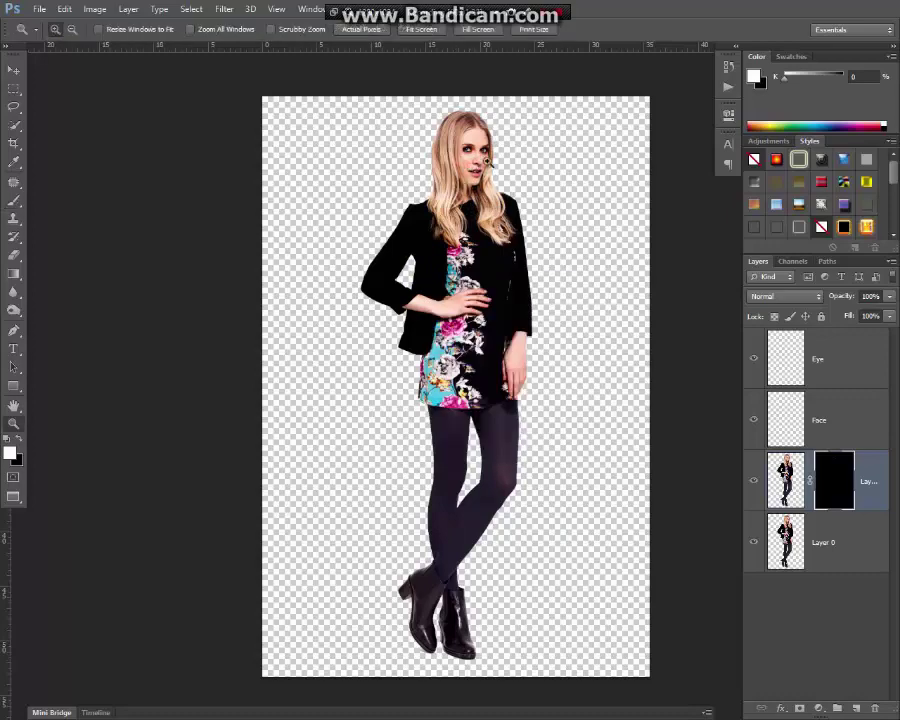
{"action": "left_click", "coordinate": [476, 168]}
- Zoom in on the face and lower the brush flow to about 39%
{"action": "left_click_drag", "start_coordinate": [514, 120], "coordinate": [356, 246]}
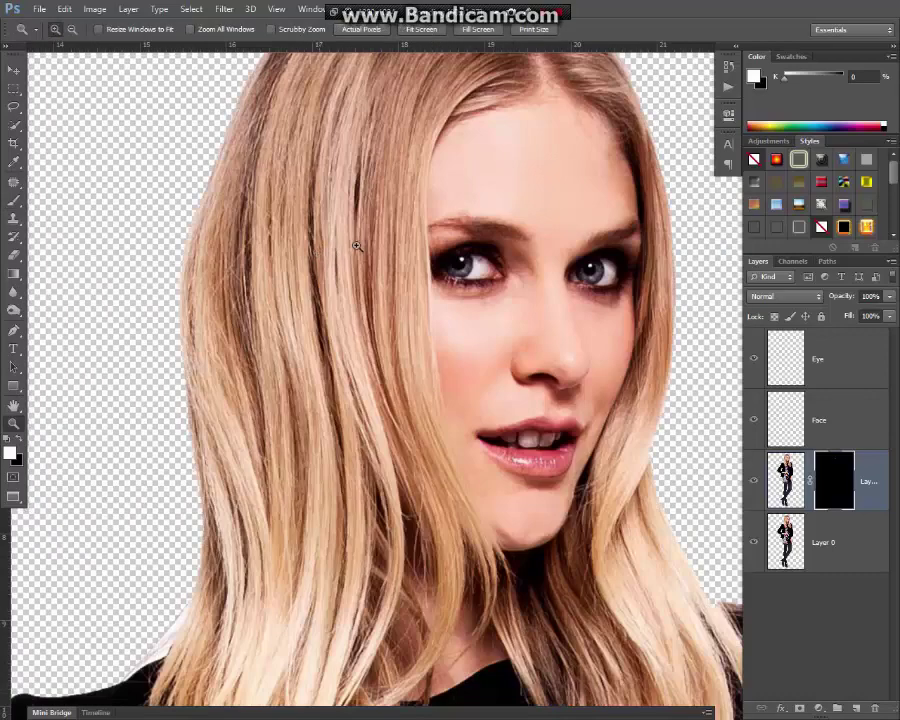
{"action": "left_click", "coordinate": [14, 199]}
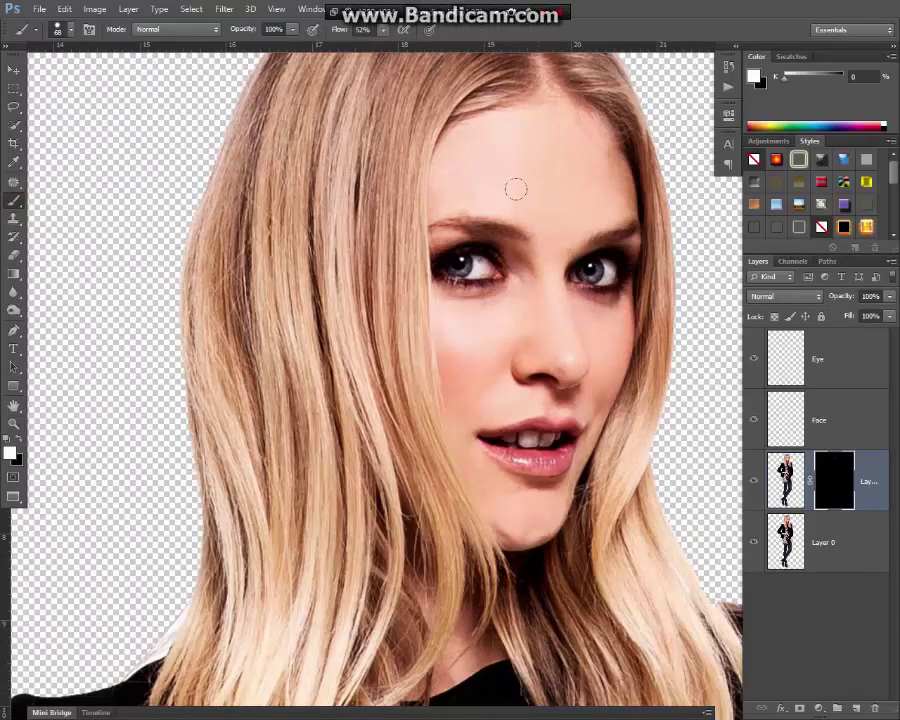
{"action": "left_click", "coordinate": [382, 31]}
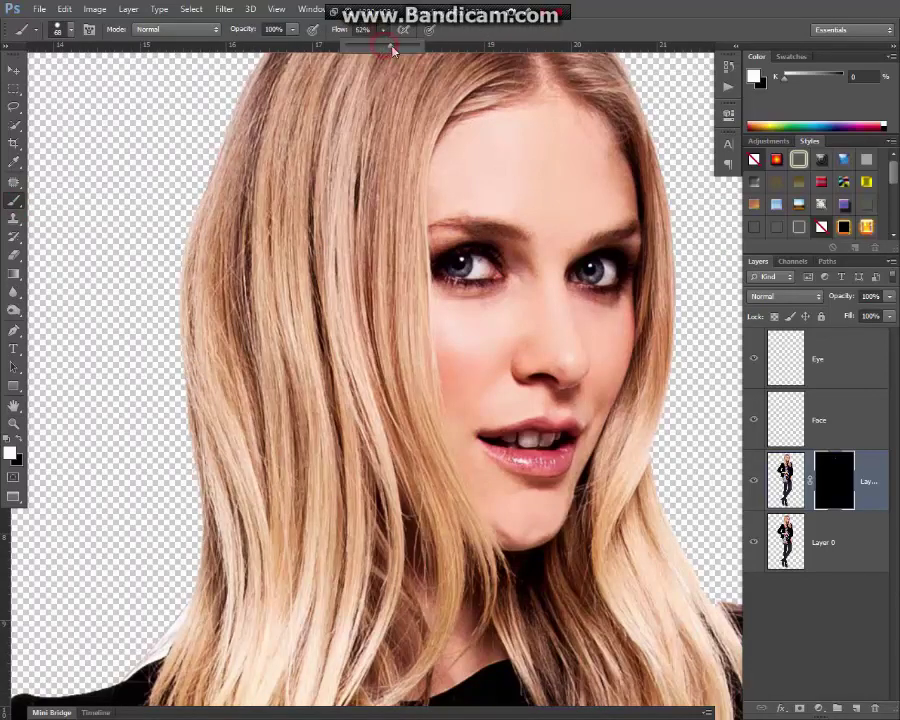
{"action": "left_click", "coordinate": [450, 127]}
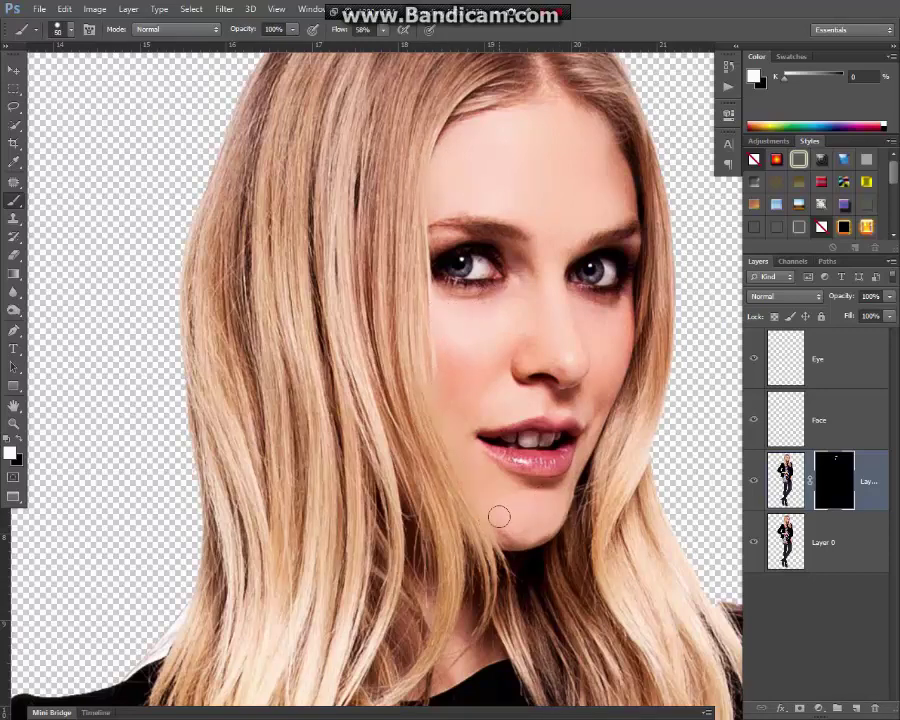
- Paint the smoothing back onto the mask over the lip corner and mouth
{"action": "left_click", "coordinate": [566, 485]}
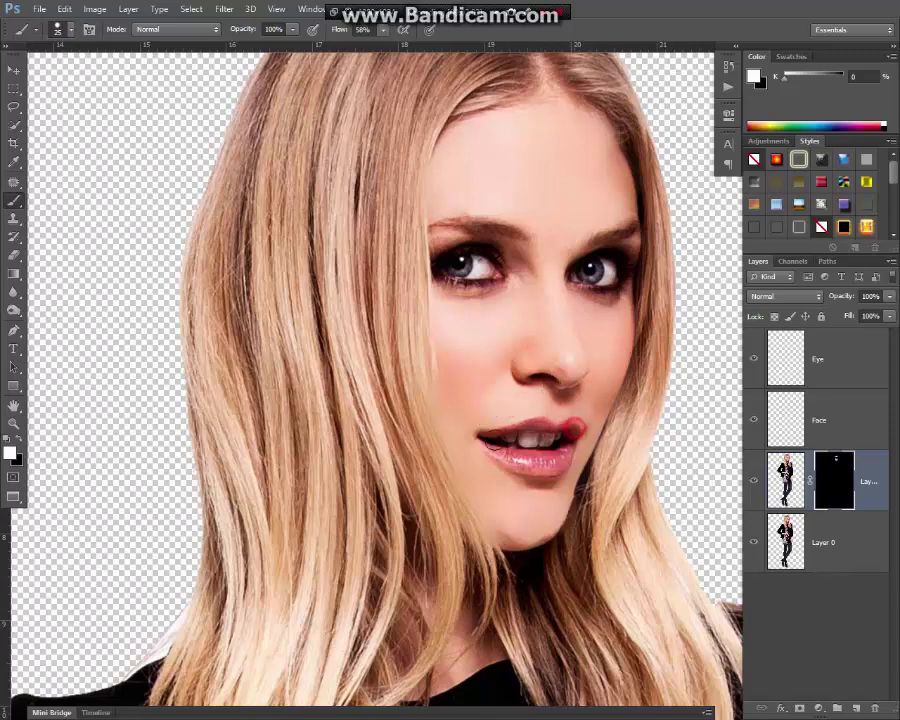
{"action": "left_click_drag", "start_coordinate": [518, 440], "coordinate": [555, 455]}
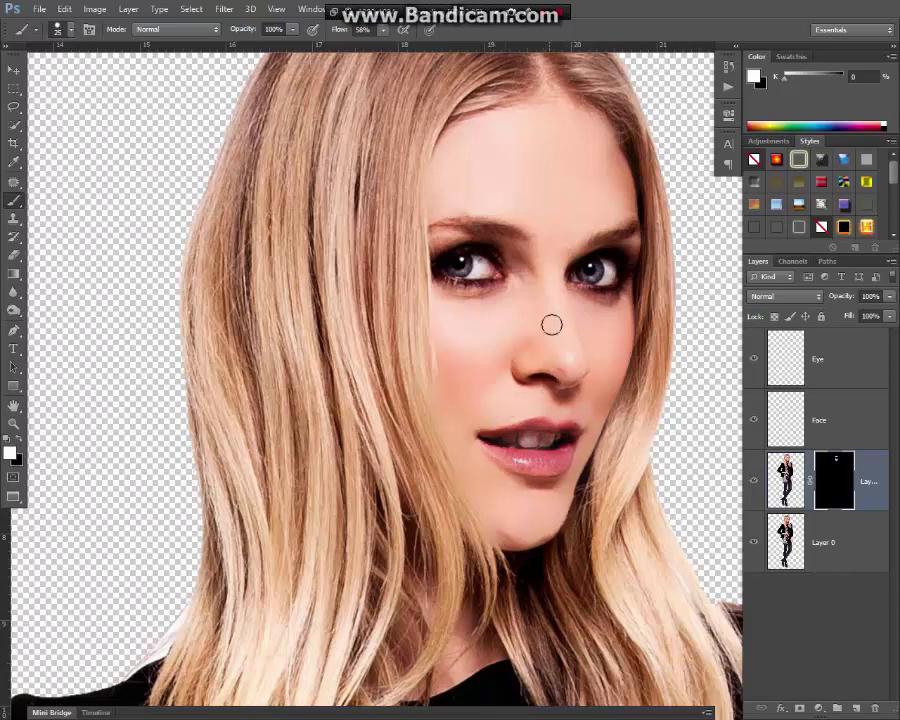
{"action": "left_click", "coordinate": [383, 30]}
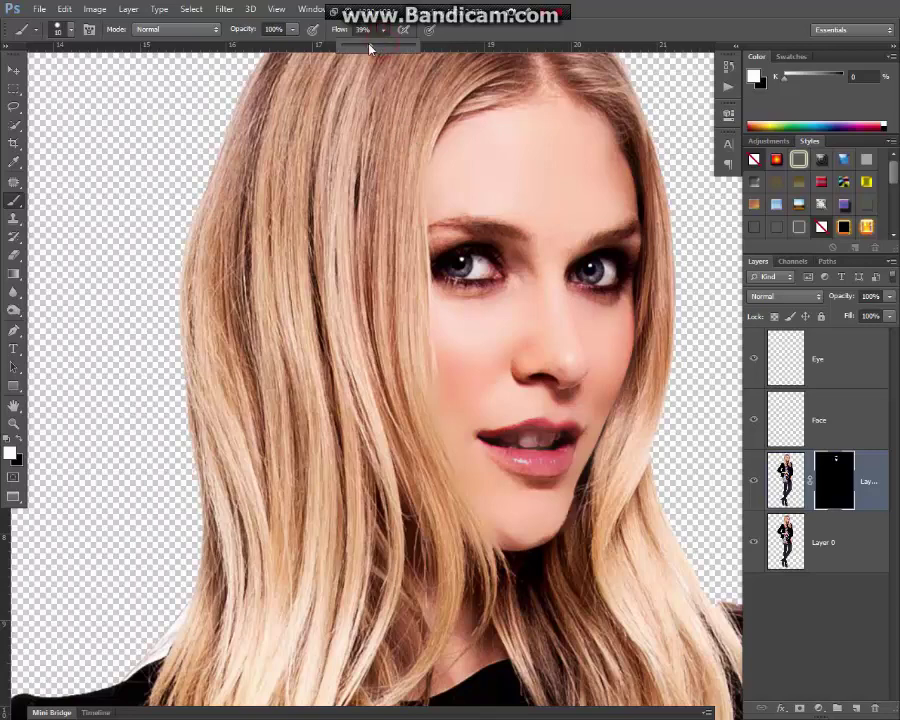
{"action": "key", "text": "z"}
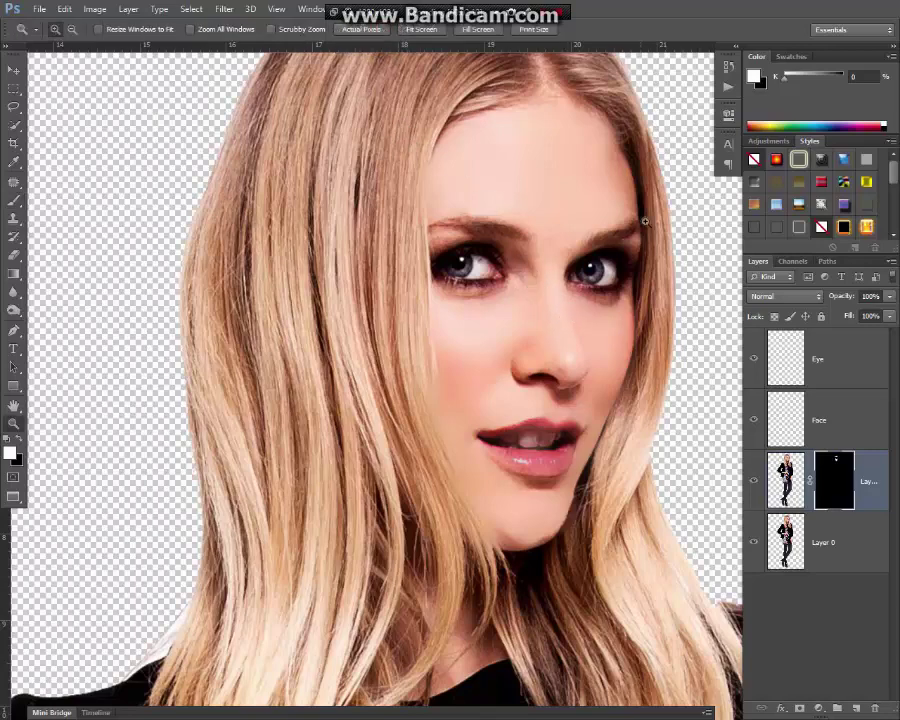
{"action": "mouse_move", "coordinate": [660, 208]}
{"action": "left_mouse_down"}
{"action": "mouse_move", "coordinate": [680, 194]}
{"action": "mouse_move", "coordinate": [236, 380]}
{"action": "mouse_move", "coordinate": [213, 489]}
{"action": "left_mouse_up"}
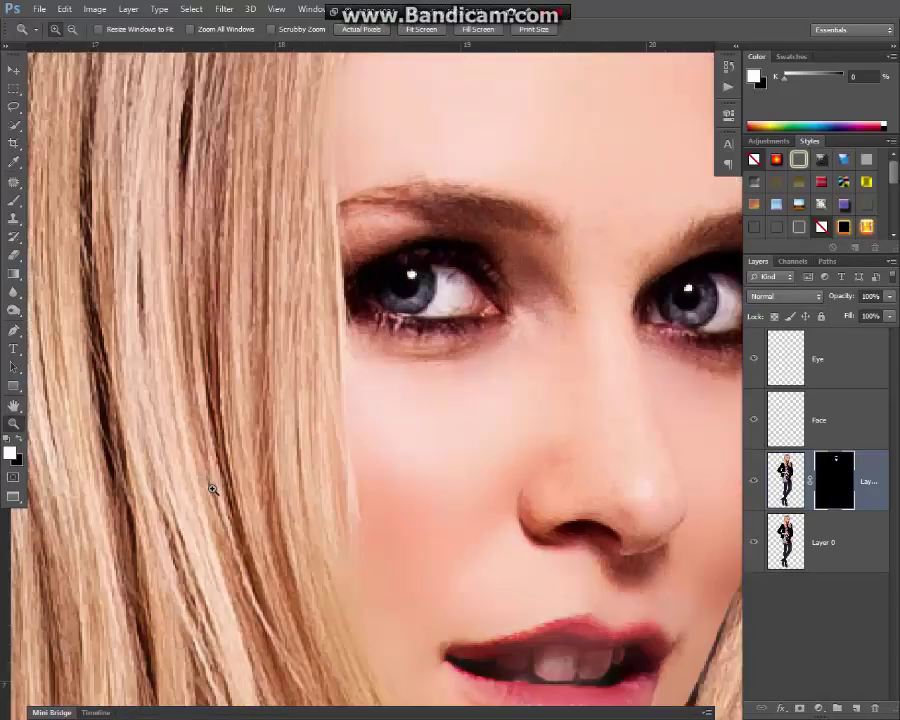
- Paint smoothing over the forehead, brows and nose at about 28% flow, then select the Face layer
{"action": "left_click_drag", "start_coordinate": [465, 460], "coordinate": [200, 420]}
{"action": "key", "text": "b"}
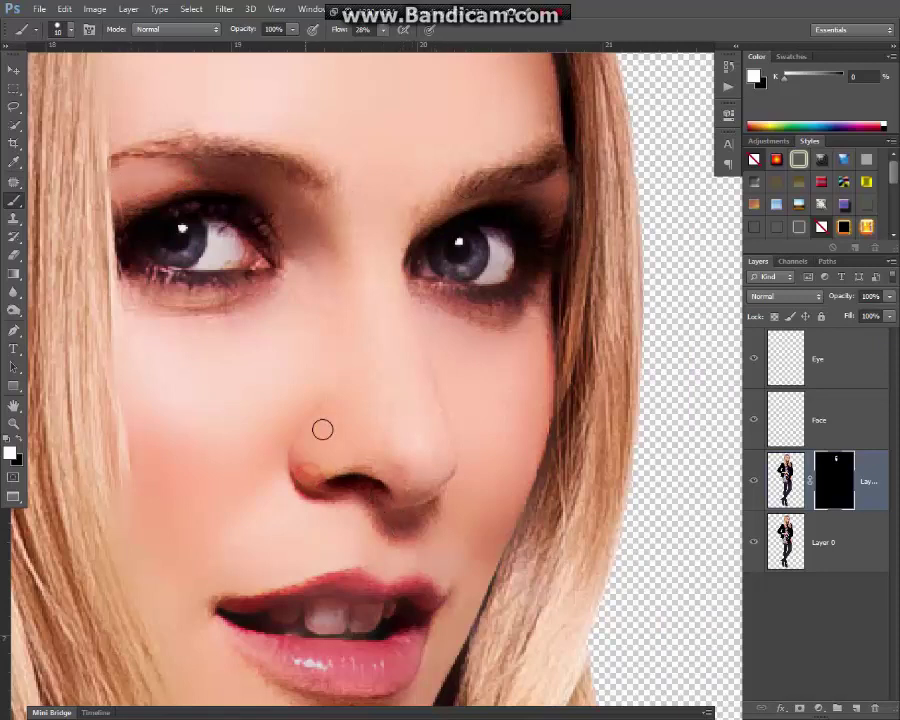
{"action": "left_click", "coordinate": [452, 456]}
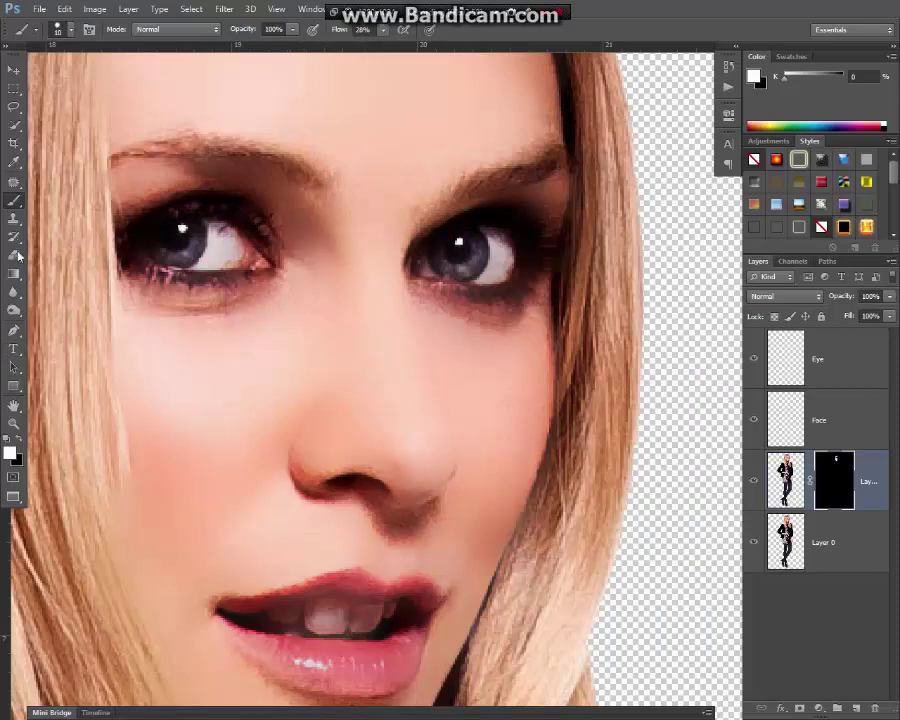
{"action": "left_click", "coordinate": [820, 424]}
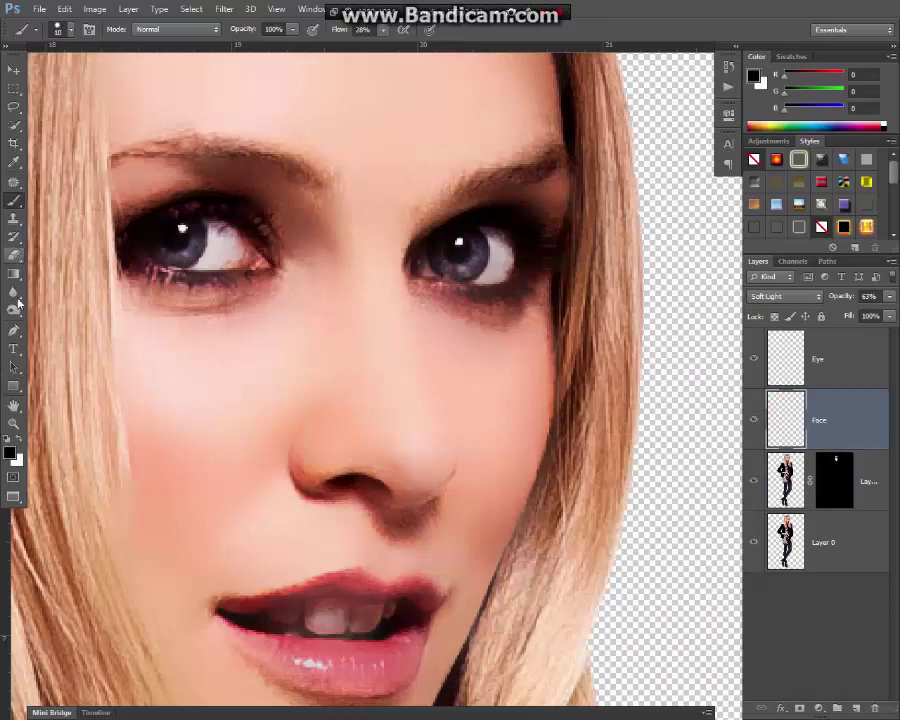
- Set a magenta foreground and a soft 66 px brush at 92% flow
{"action": "left_click", "coordinate": [10, 452]}
{"action": "left_click_drag", "start_coordinate": [458, 240], "coordinate": [459, 218]}
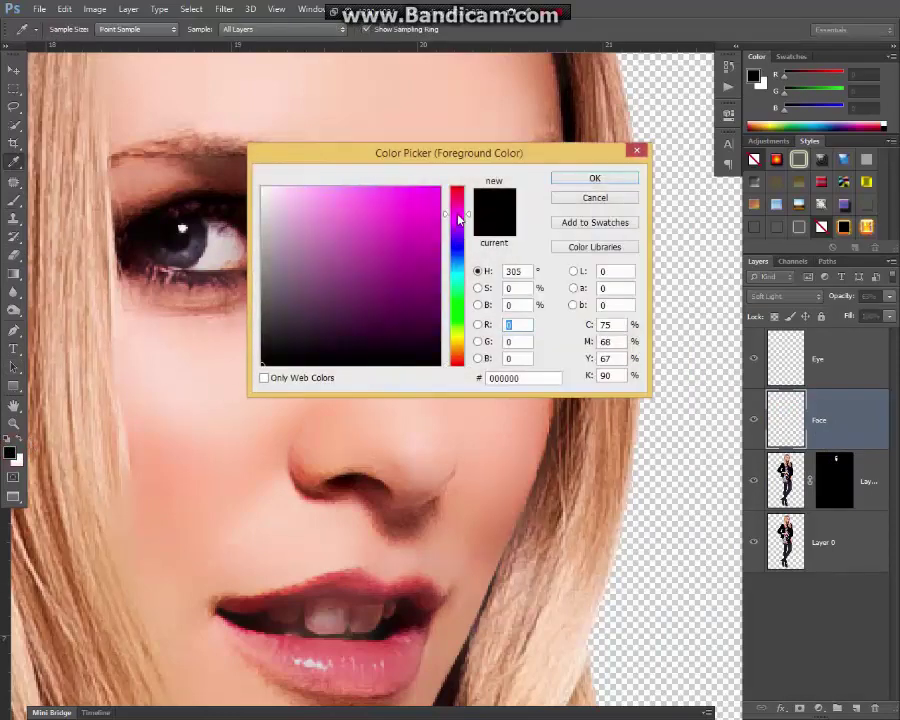
{"action": "left_click", "coordinate": [446, 187]}
{"action": "left_click", "coordinate": [595, 178]}
{"action": "key", "text": "b"}
{"action": "right_click", "coordinate": [199, 438]}
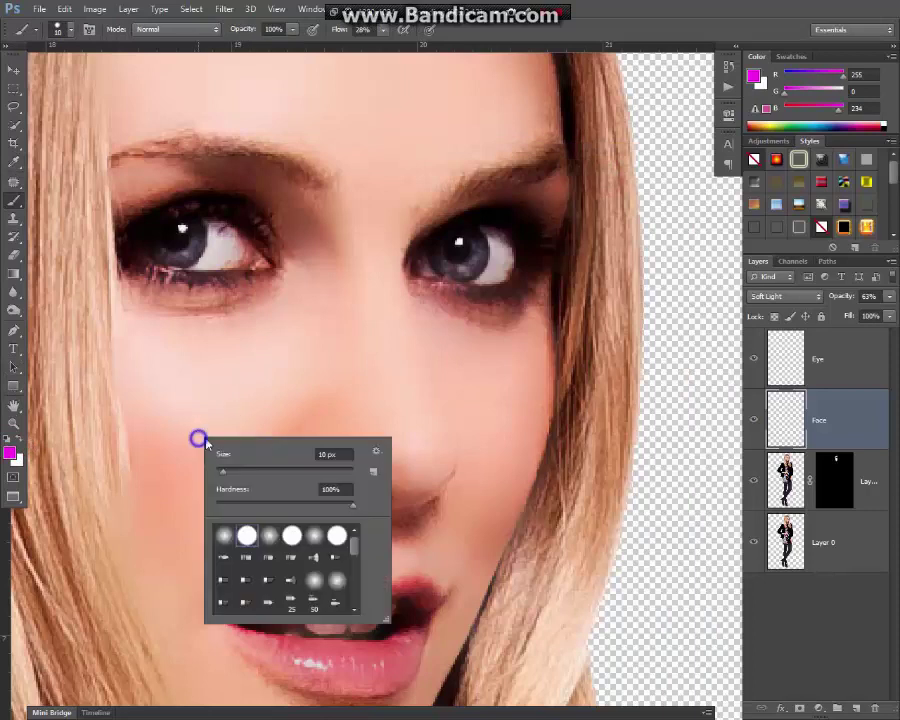
{"action": "left_click_drag", "start_coordinate": [227, 476], "coordinate": [240, 472]}
{"action": "left_click_drag", "start_coordinate": [354, 512], "coordinate": [300, 506]}
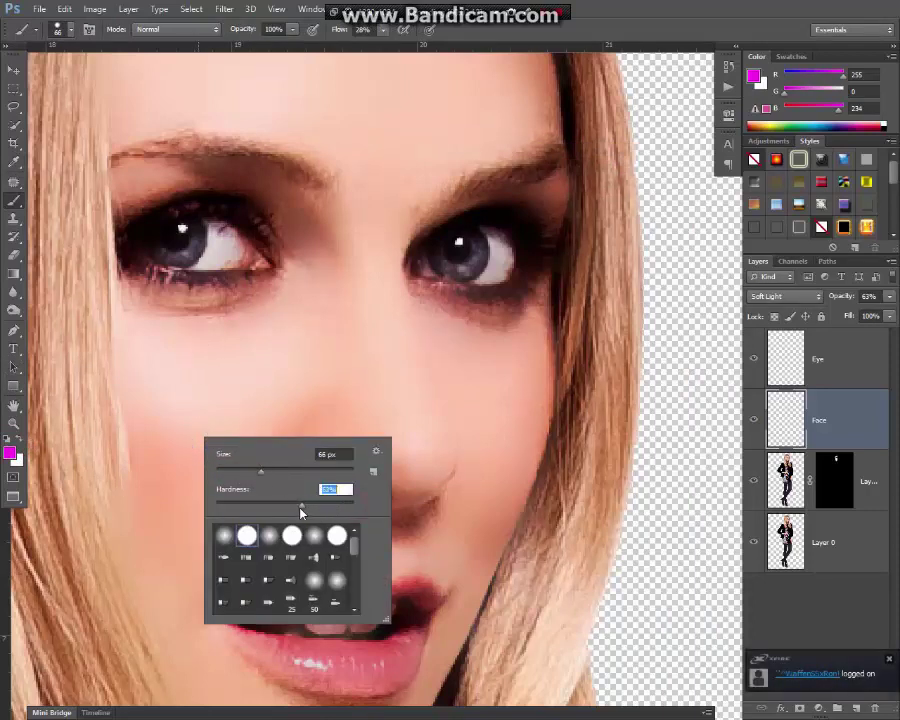
{"action": "left_click", "coordinate": [383, 29]}
{"action": "left_click_drag", "start_coordinate": [380, 46], "coordinate": [432, 46]}
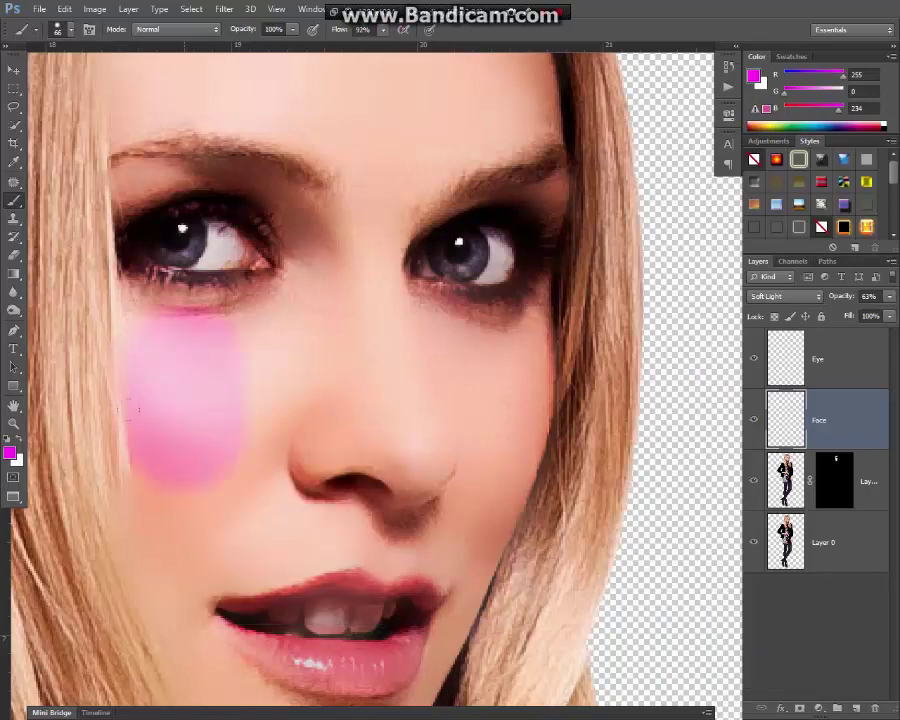
- Paint pink blush over the left cheek and down the right cheek beside the nose
{"action": "mouse_move", "coordinate": [131, 310]}
{"action": "left_mouse_down"}
{"action": "mouse_move", "coordinate": [180, 520]}
{"action": "mouse_move", "coordinate": [205, 305]}
{"action": "mouse_move", "coordinate": [290, 320]}
{"action": "left_mouse_up"}
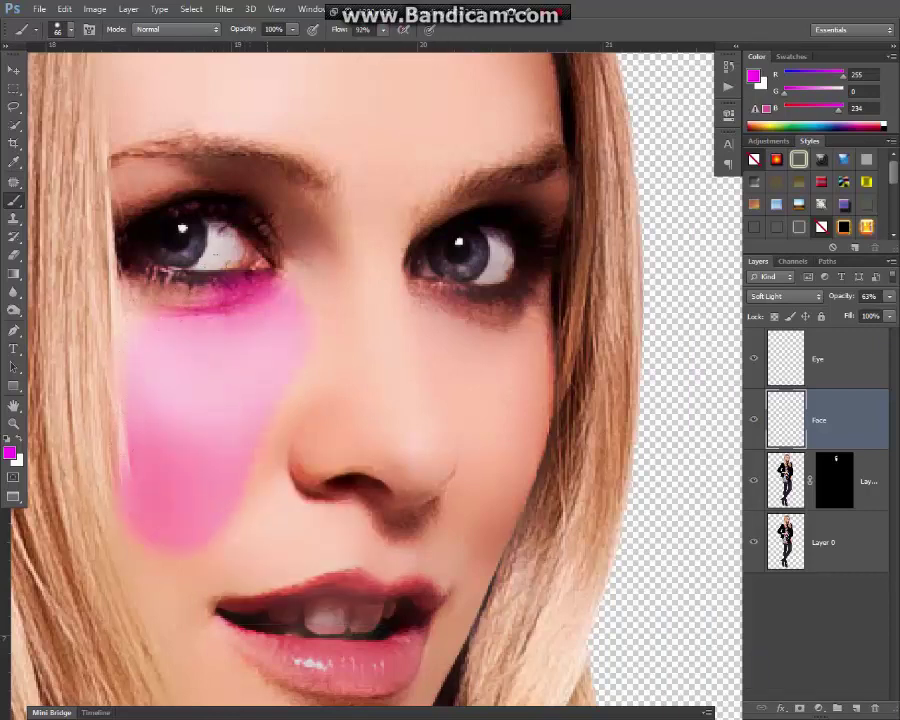
{"action": "left_click_drag", "start_coordinate": [150, 435], "coordinate": [177, 374]}
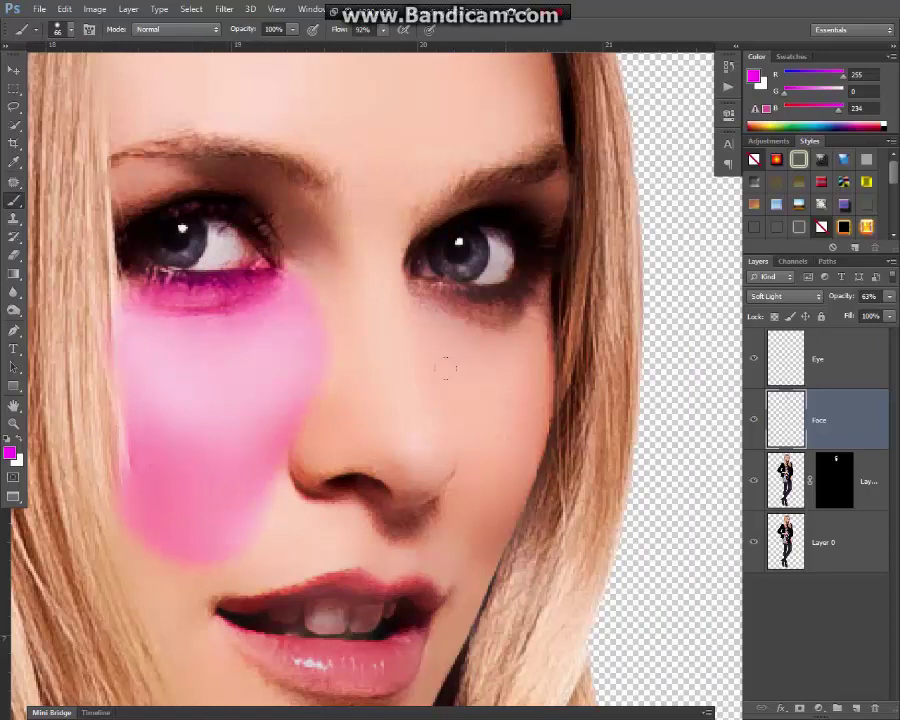
{"action": "left_click_drag", "start_coordinate": [439, 313], "coordinate": [453, 537]}
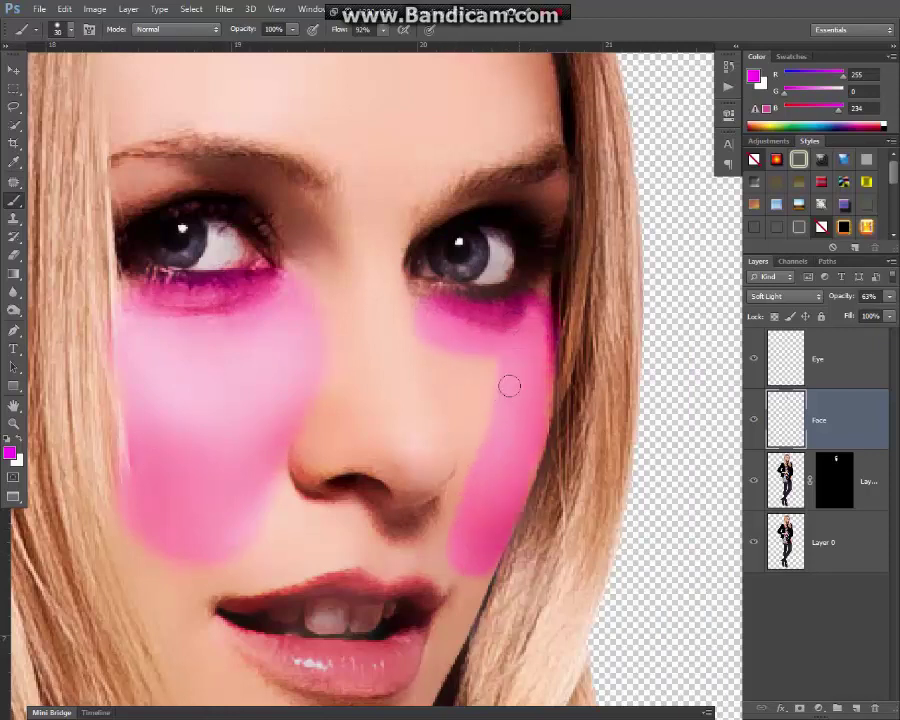
{"action": "mouse_move", "coordinate": [426, 322]}
{"action": "left_mouse_down"}
{"action": "mouse_move", "coordinate": [463, 487]}
{"action": "mouse_move", "coordinate": [436, 534]}
{"action": "left_mouse_up"}
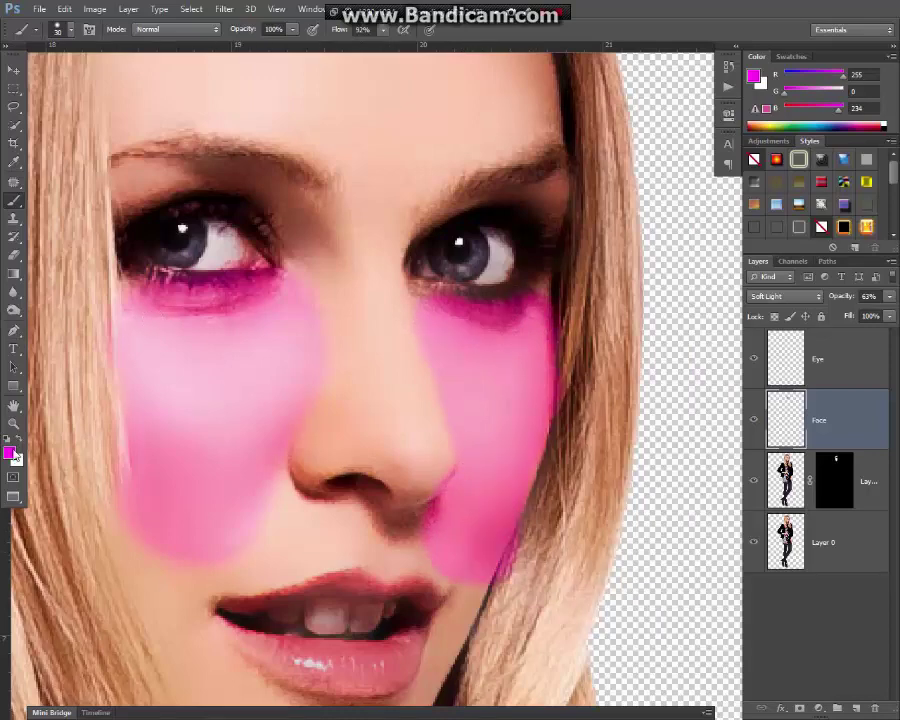
- Paint the lower lip red (ff0000), undoing a stray red stroke at the lip corner
{"action": "left_click", "coordinate": [11, 454]}
{"action": "left_click", "coordinate": [456, 362]}
{"action": "left_click", "coordinate": [594, 178]}
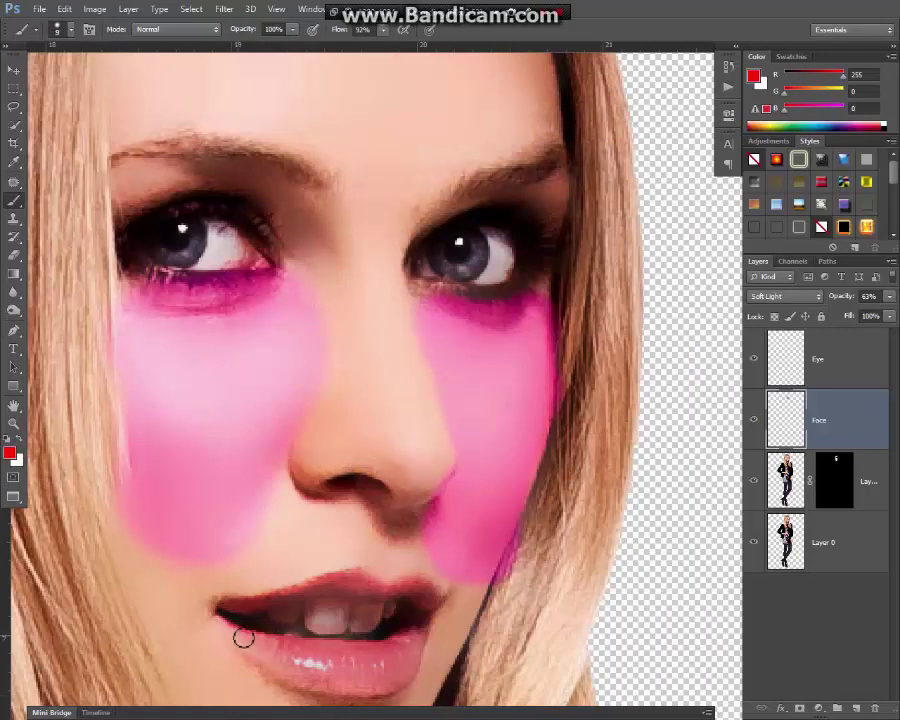
{"action": "mouse_move", "coordinate": [243, 635]}
{"action": "left_mouse_down"}
{"action": "mouse_move", "coordinate": [376, 653]}
{"action": "mouse_move", "coordinate": [422, 635]}
{"action": "mouse_move", "coordinate": [322, 649]}
{"action": "left_mouse_up"}
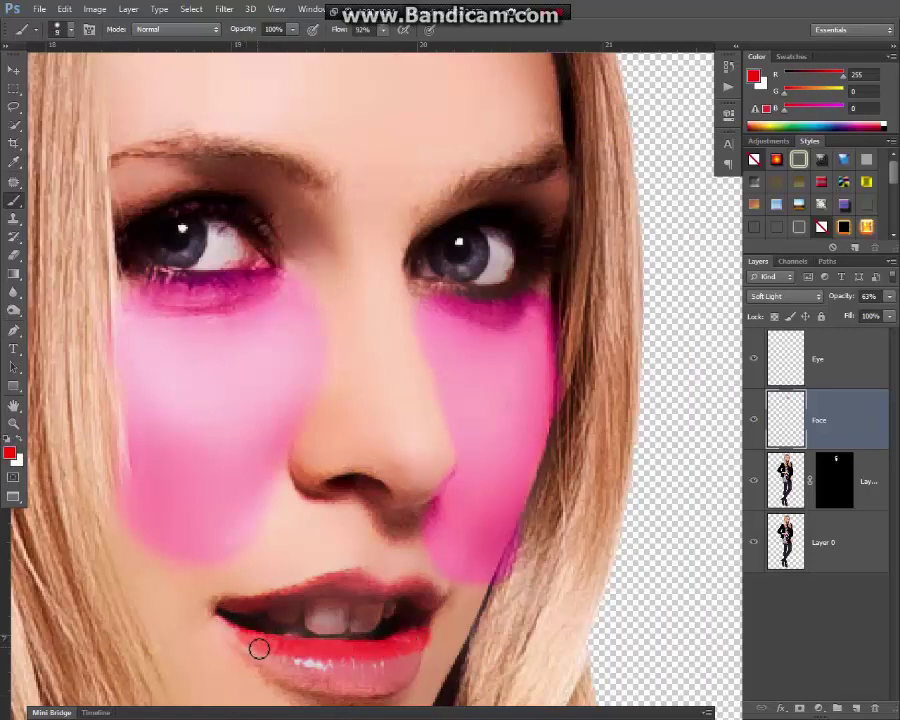
{"action": "mouse_move", "coordinate": [257, 647]}
{"action": "left_mouse_down"}
{"action": "mouse_move", "coordinate": [412, 661]}
{"action": "mouse_move", "coordinate": [335, 661]}
{"action": "mouse_move", "coordinate": [335, 672]}
{"action": "mouse_move", "coordinate": [291, 679]}
{"action": "mouse_move", "coordinate": [398, 683]}
{"action": "mouse_move", "coordinate": [416, 671]}
{"action": "left_mouse_up"}
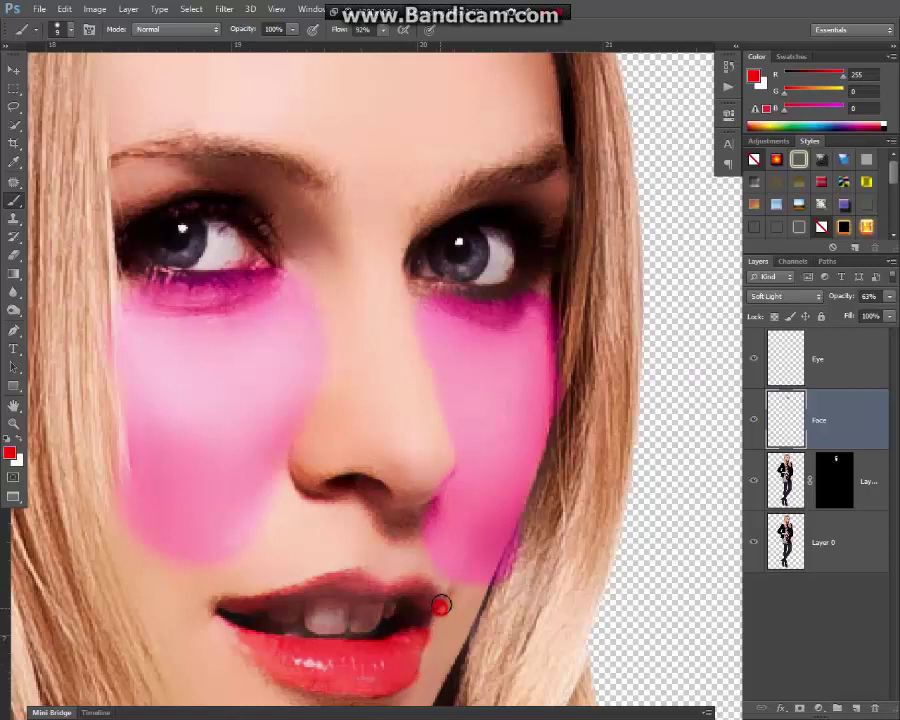
{"action": "left_click_drag", "start_coordinate": [438, 600], "coordinate": [421, 589]}
{"action": "key", "text": "ctrl+z"}
- Erase the magenta from under the left eye with an eraser at about 75% hardness
{"action": "key", "text": "e"}
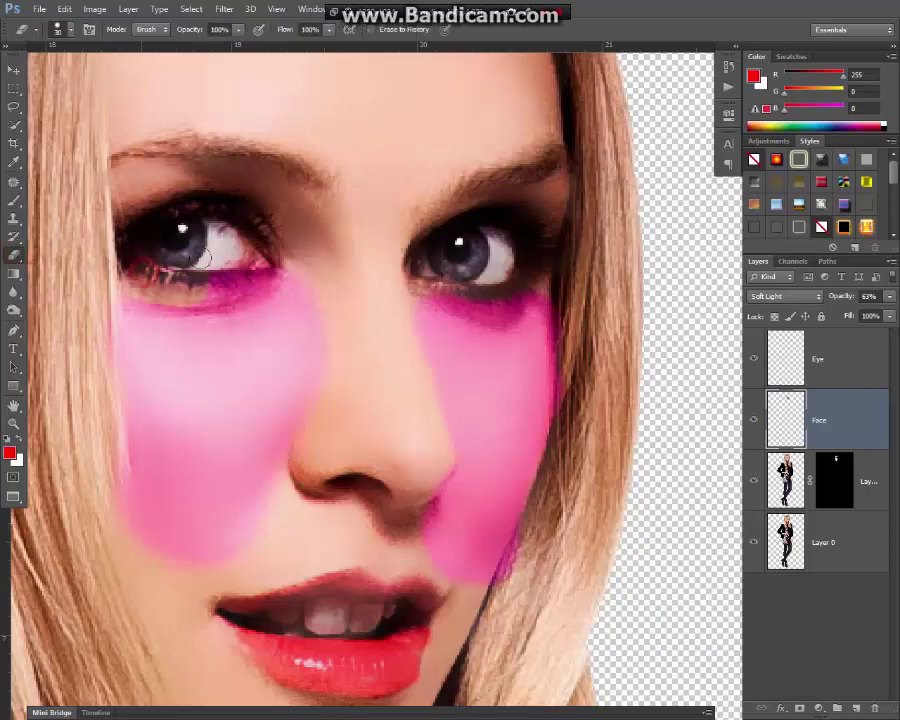
{"action": "left_click_drag", "start_coordinate": [201, 257], "coordinate": [235, 250]}
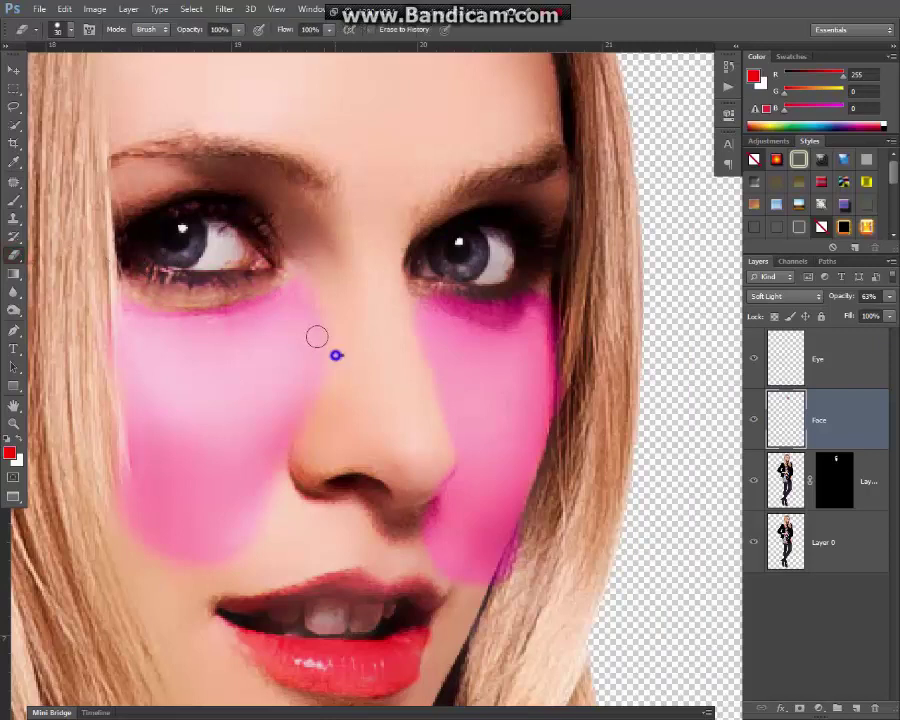
{"action": "right_click", "coordinate": [338, 352]}
{"action": "left_click_drag", "start_coordinate": [490, 421], "coordinate": [448, 423]}
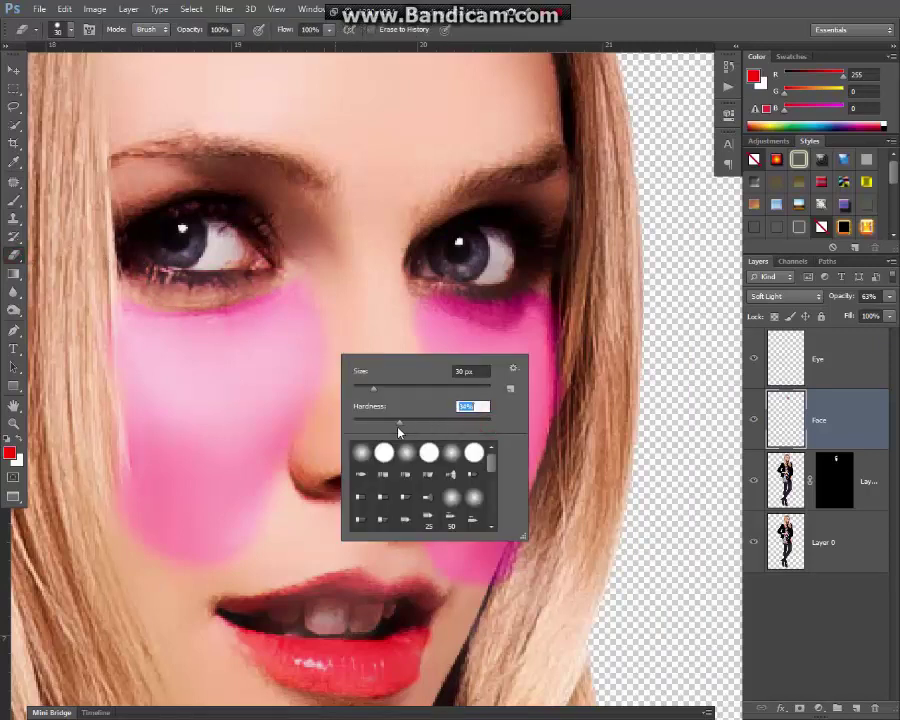
{"action": "left_click", "coordinate": [205, 255]}
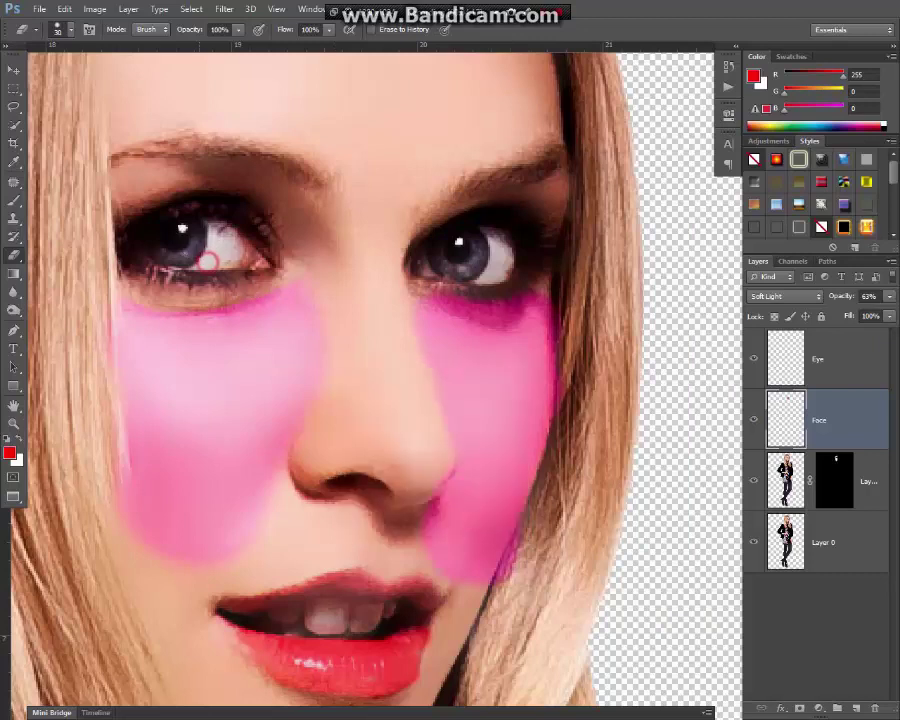
{"action": "mouse_move", "coordinate": [135, 285]}
{"action": "left_mouse_down"}
{"action": "mouse_move", "coordinate": [183, 292]}
{"action": "mouse_move", "coordinate": [262, 284]}
{"action": "left_mouse_up"}
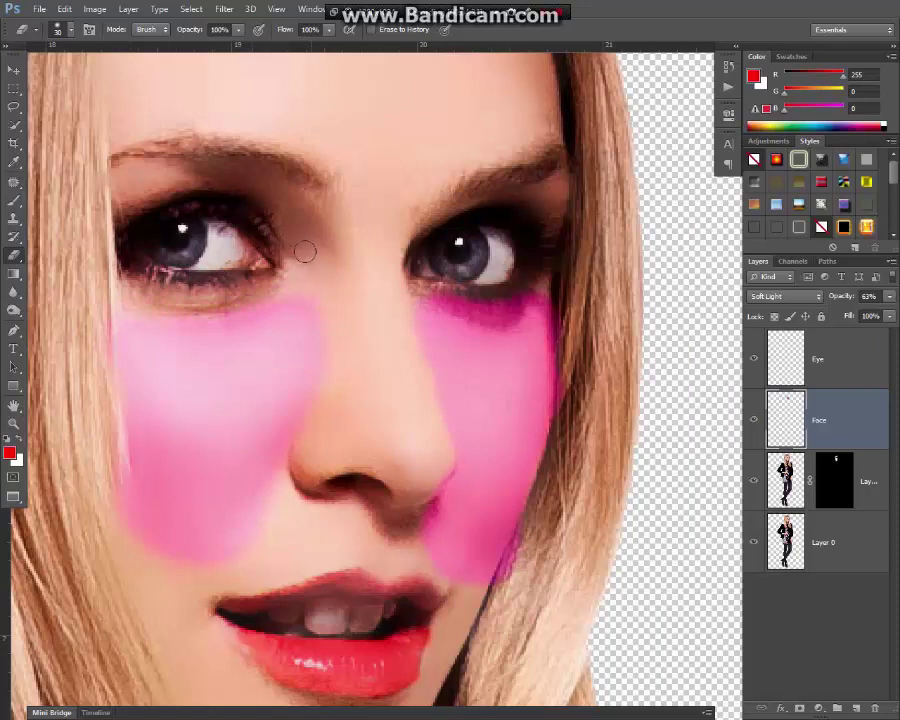
- Trim the right-cheek blush and erase most of the left-cheek patch
{"action": "mouse_move", "coordinate": [157, 278]}
{"action": "left_mouse_down"}
{"action": "mouse_move", "coordinate": [305, 314]}
{"action": "mouse_move", "coordinate": [231, 526]}
{"action": "left_mouse_up"}
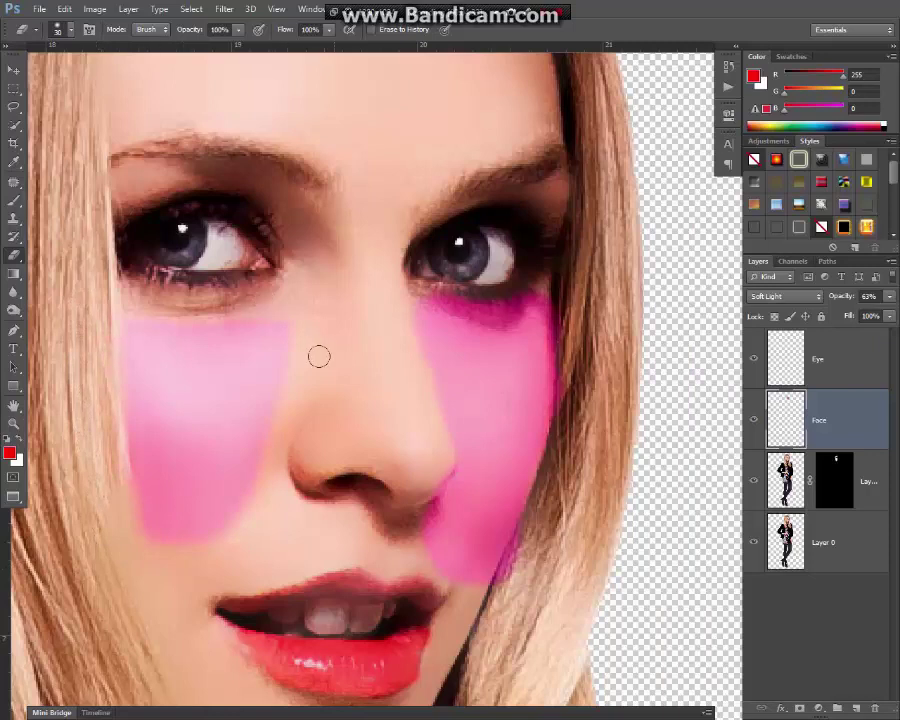
{"action": "left_click_drag", "start_coordinate": [428, 300], "coordinate": [540, 305]}
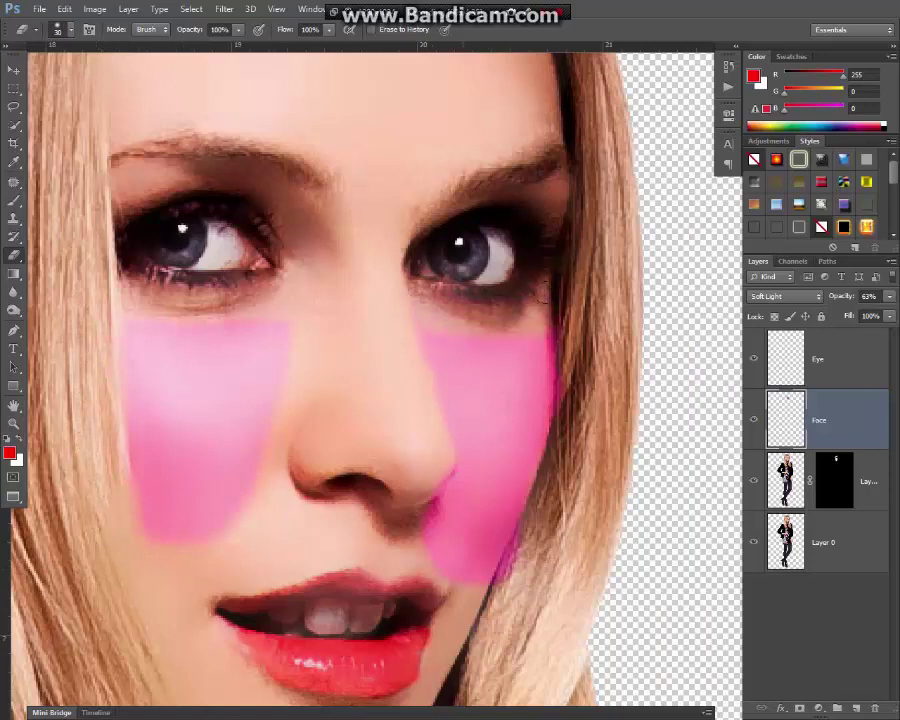
{"action": "mouse_move", "coordinate": [400, 324]}
{"action": "left_mouse_down"}
{"action": "mouse_move", "coordinate": [396, 547]}
{"action": "mouse_move", "coordinate": [529, 558]}
{"action": "mouse_move", "coordinate": [435, 527]}
{"action": "left_mouse_up"}
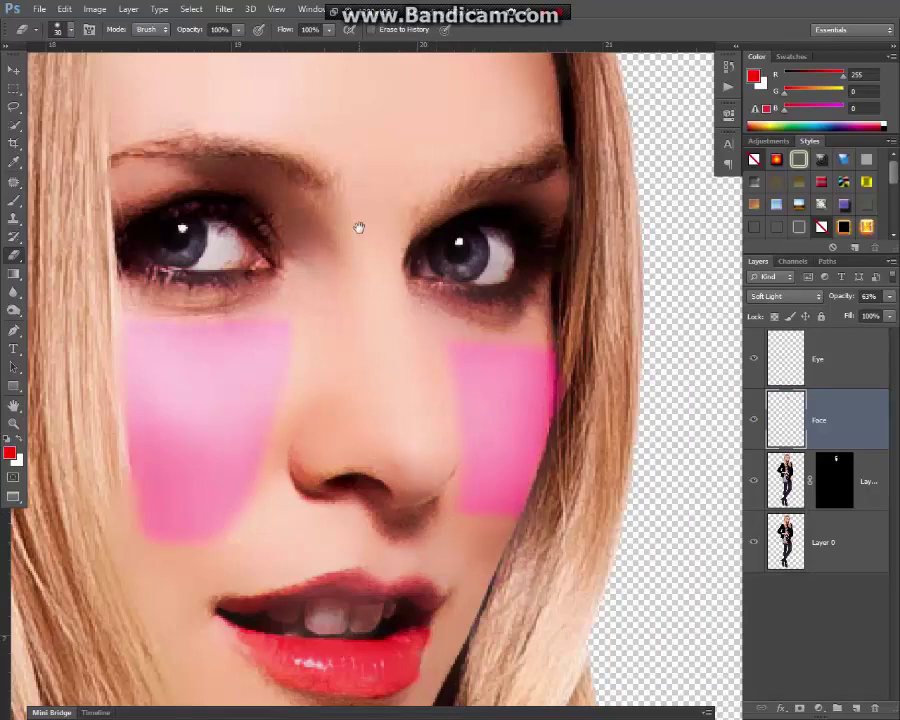
{"action": "left_click_drag", "start_coordinate": [359, 228], "coordinate": [394, 276]}
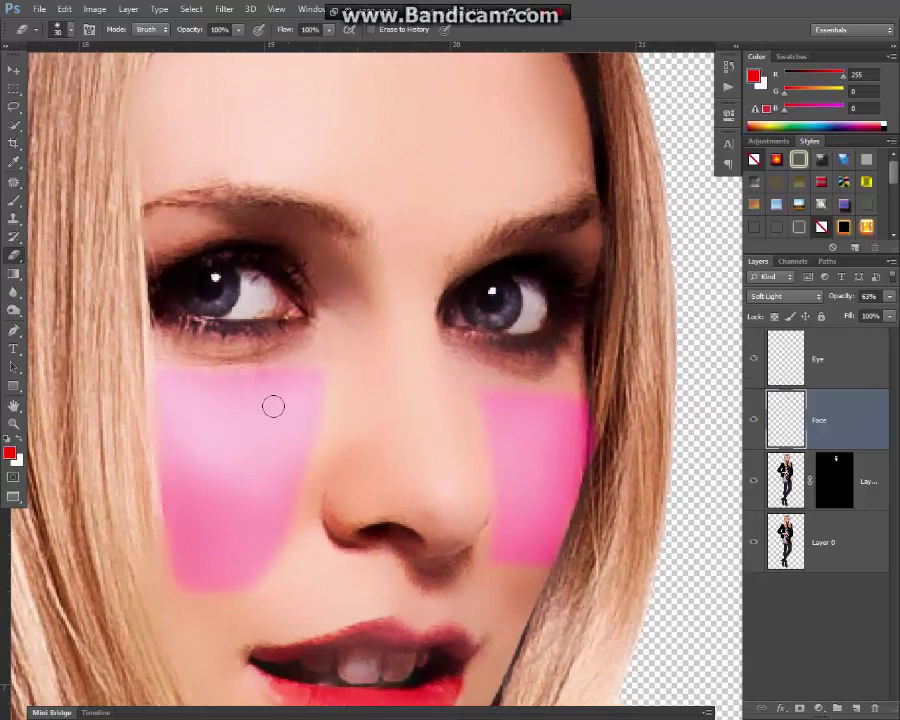
{"action": "left_click_drag", "start_coordinate": [120, 380], "coordinate": [274, 355]}
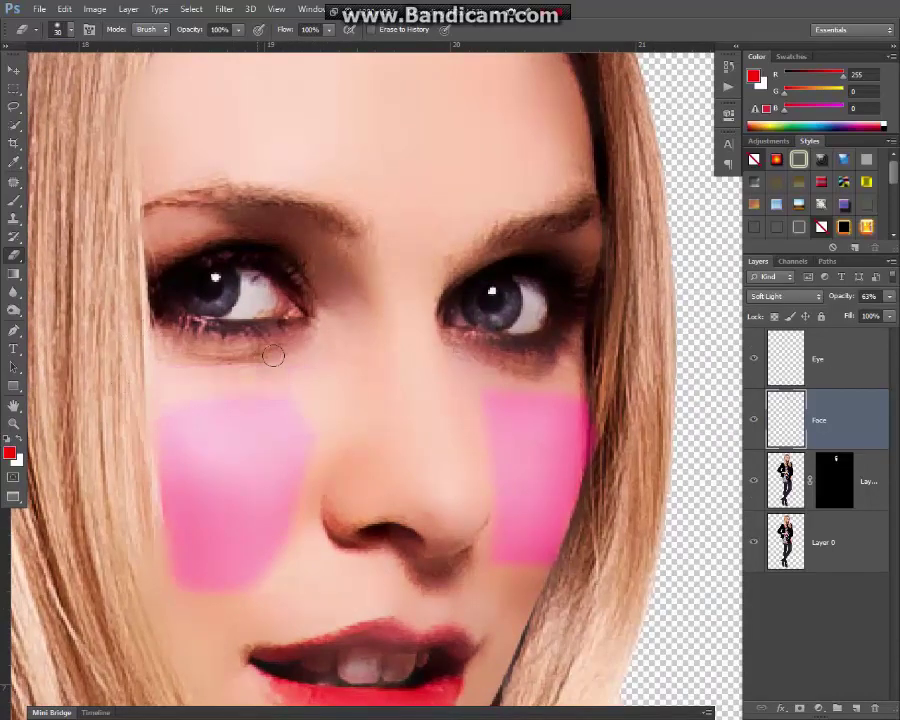
{"action": "mouse_move", "coordinate": [204, 560]}
{"action": "left_mouse_down"}
{"action": "mouse_move", "coordinate": [144, 536]}
{"action": "mouse_move", "coordinate": [268, 544]}
{"action": "left_mouse_up"}
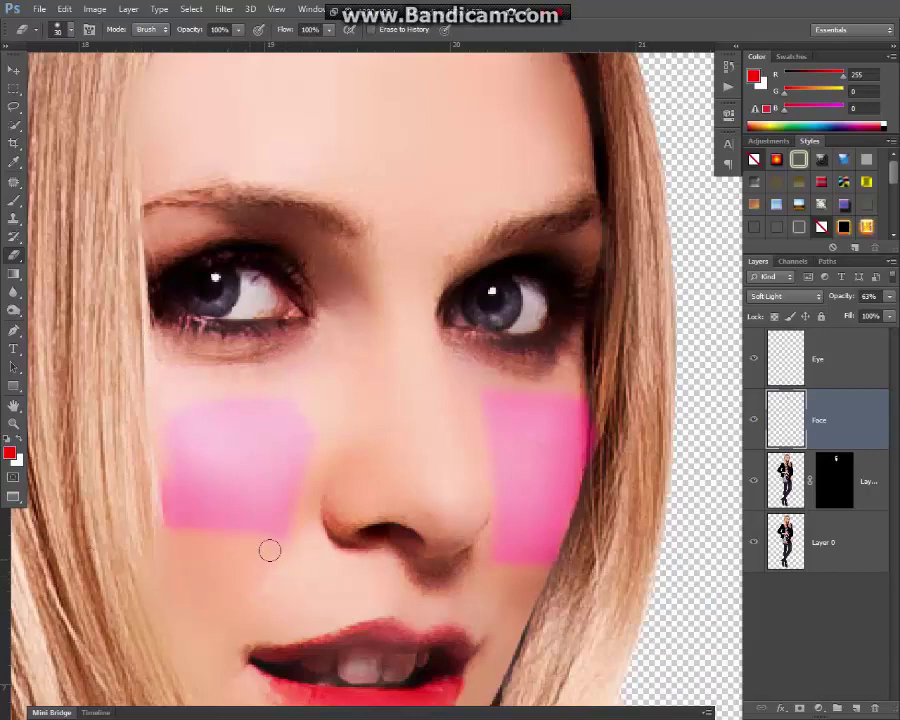
{"action": "left_click_drag", "start_coordinate": [230, 511], "coordinate": [204, 489]}
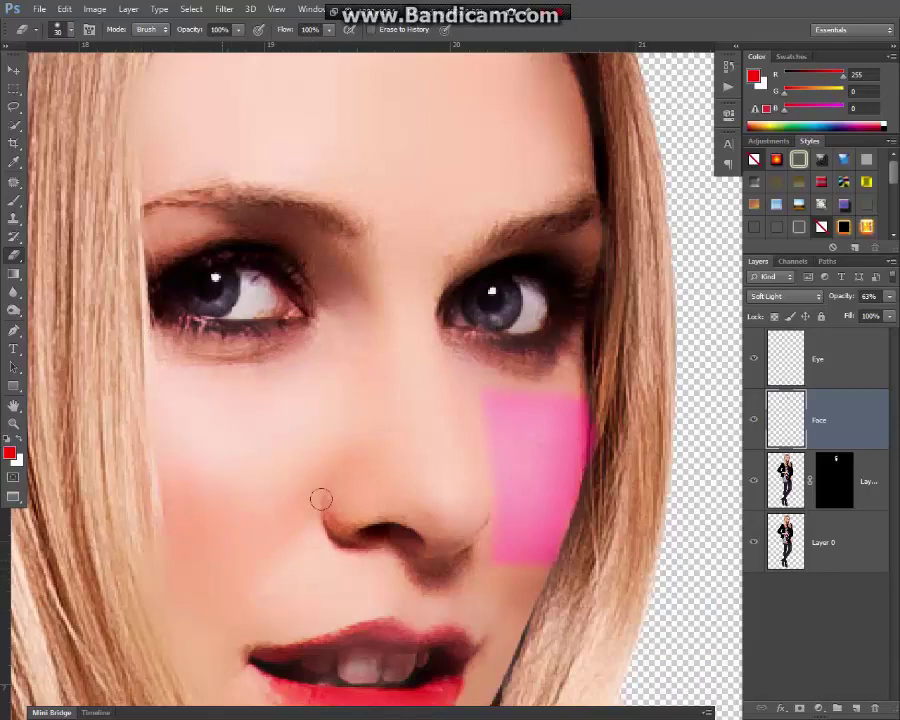
- Set the foreground to magenta #cd18d8 and paint a soft blush on the left cheek
{"action": "left_click", "coordinate": [13, 160]}
{"action": "left_click", "coordinate": [9, 453]}
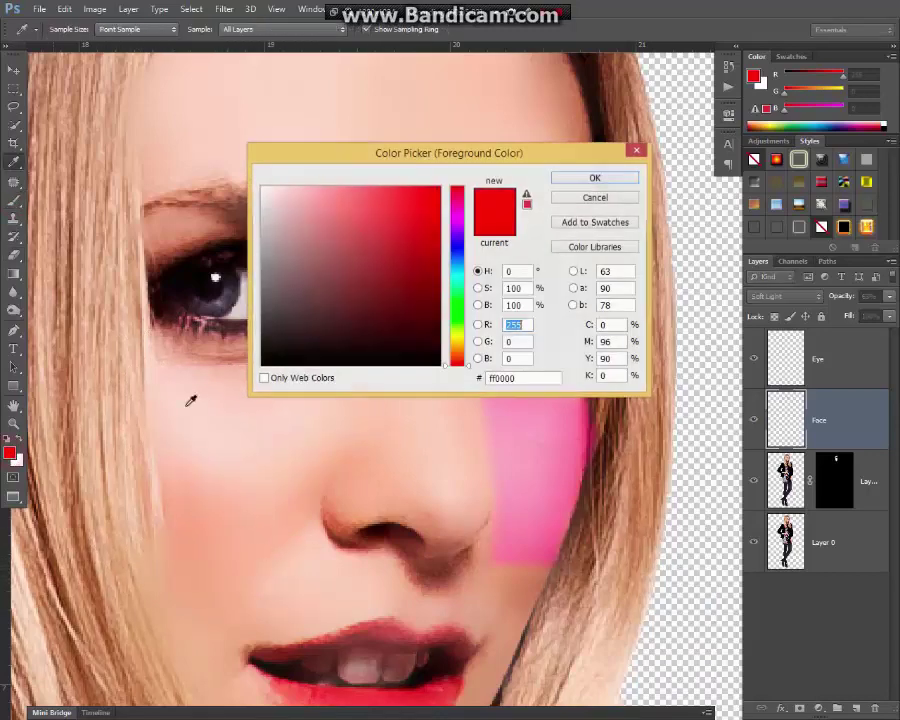
{"action": "left_click", "coordinate": [455, 219]}
{"action": "left_click", "coordinate": [420, 214]}
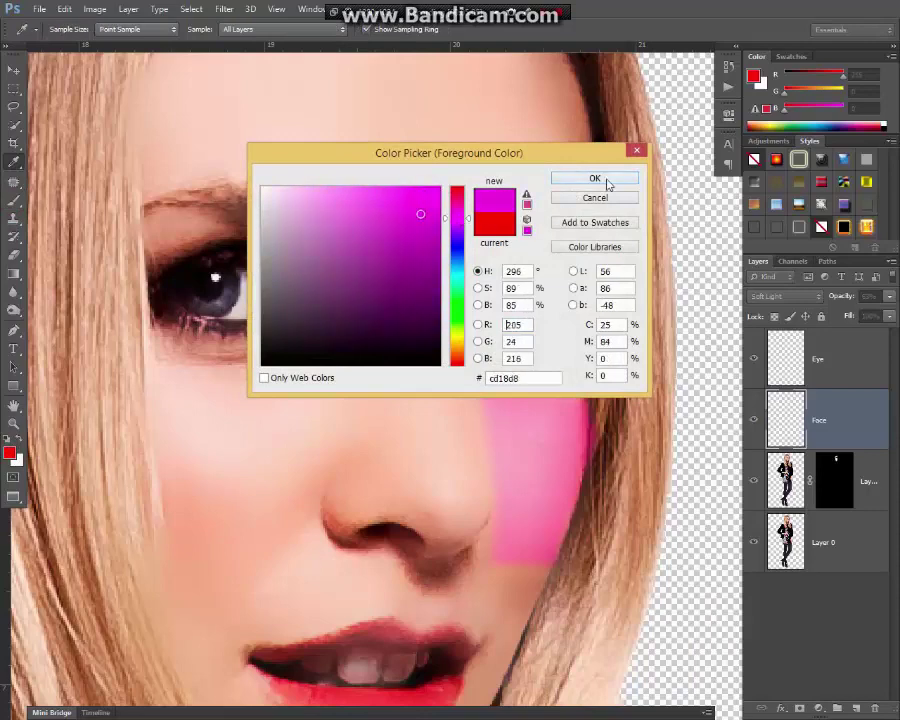
{"action": "left_click", "coordinate": [594, 179]}
{"action": "key", "text": "b"}
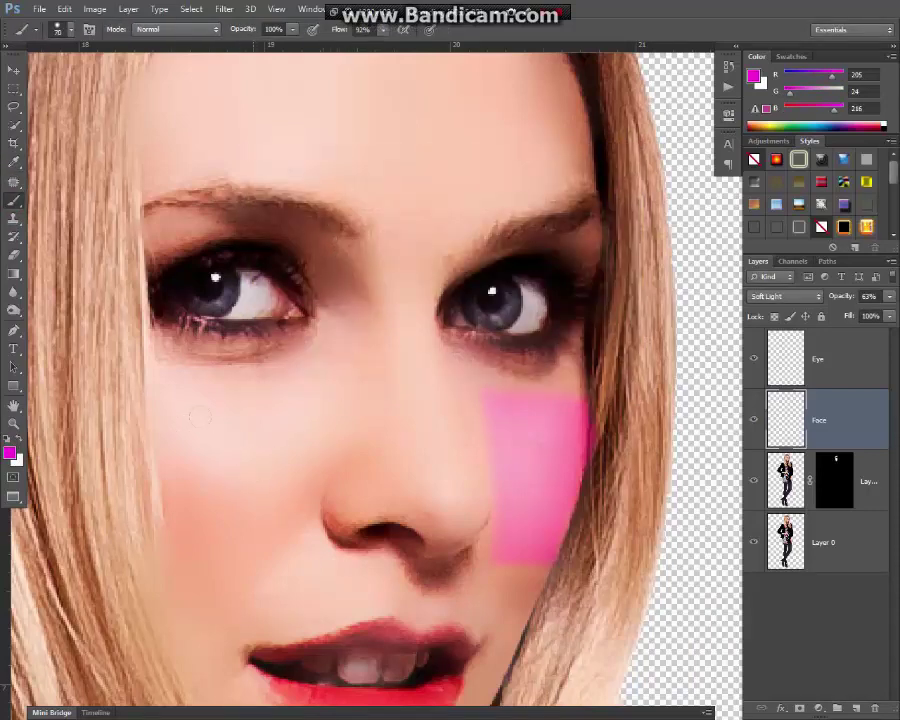
{"action": "left_click_drag", "start_coordinate": [237, 472], "coordinate": [170, 432]}
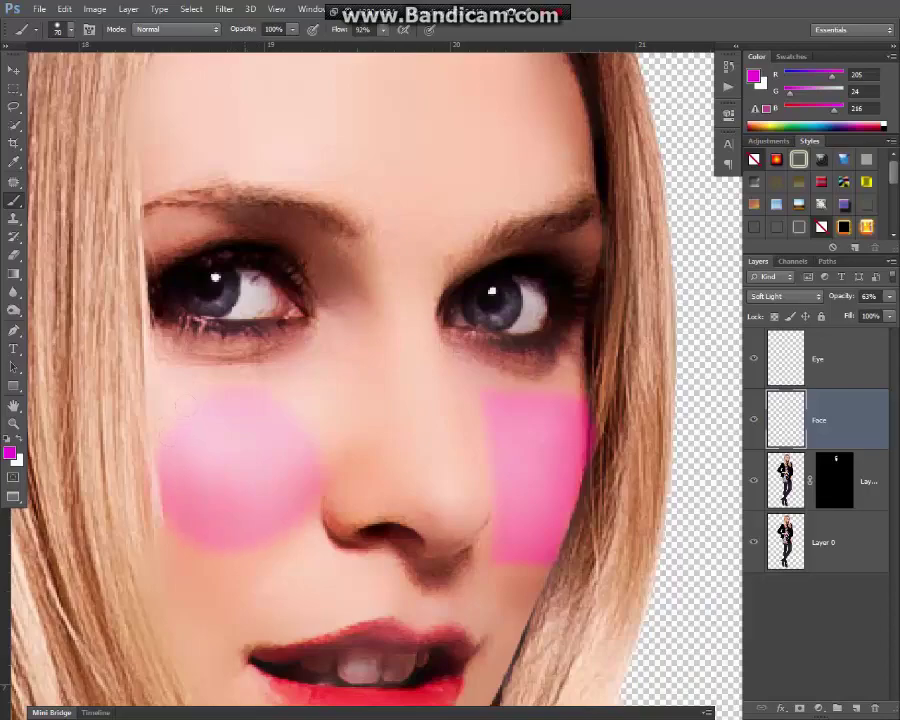
- Erase the old right-cheek patch and repaint a soft rounded blush there
{"action": "key", "text": "e"}
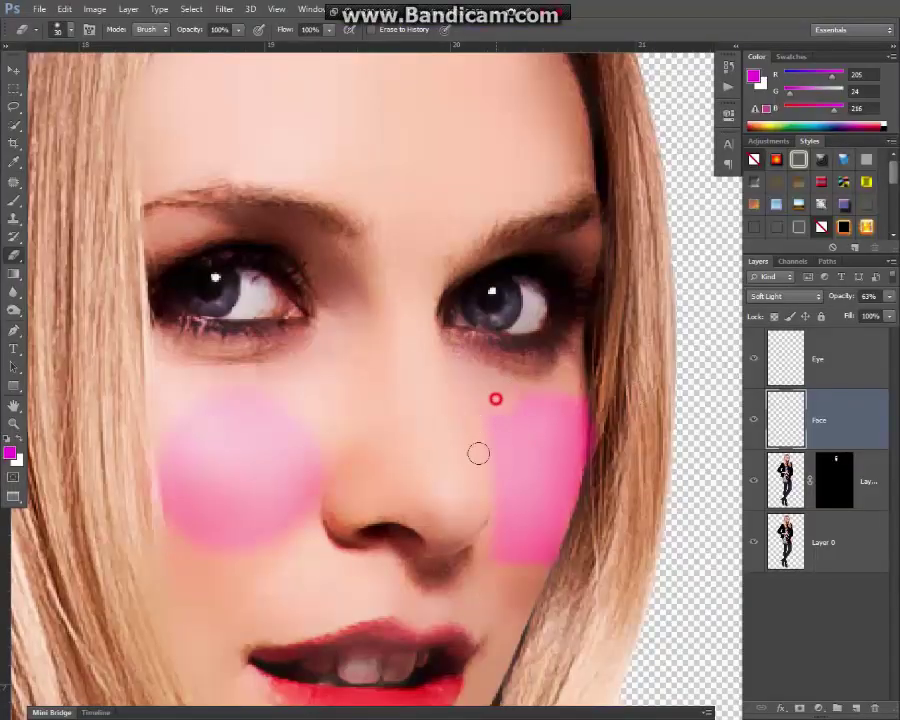
{"action": "mouse_move", "coordinate": [478, 452]}
{"action": "left_mouse_down"}
{"action": "mouse_move", "coordinate": [484, 594]}
{"action": "mouse_move", "coordinate": [562, 413]}
{"action": "left_mouse_up"}
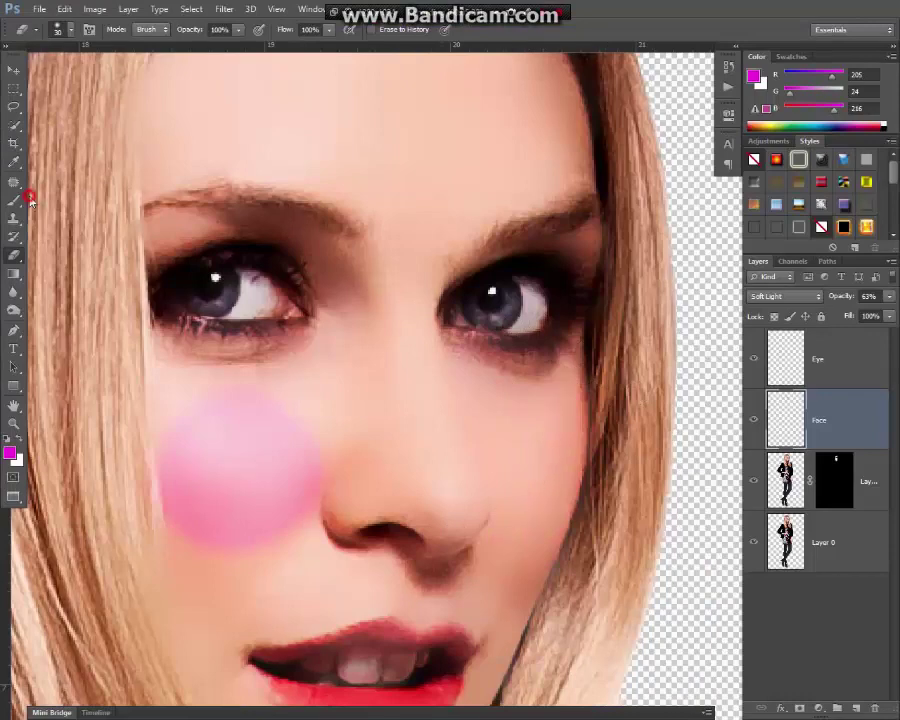
{"action": "left_click", "coordinate": [29, 198]}
{"action": "mouse_move", "coordinate": [508, 428]}
{"action": "left_mouse_down"}
{"action": "mouse_move", "coordinate": [490, 432]}
{"action": "mouse_move", "coordinate": [518, 392]}
{"action": "left_mouse_up"}
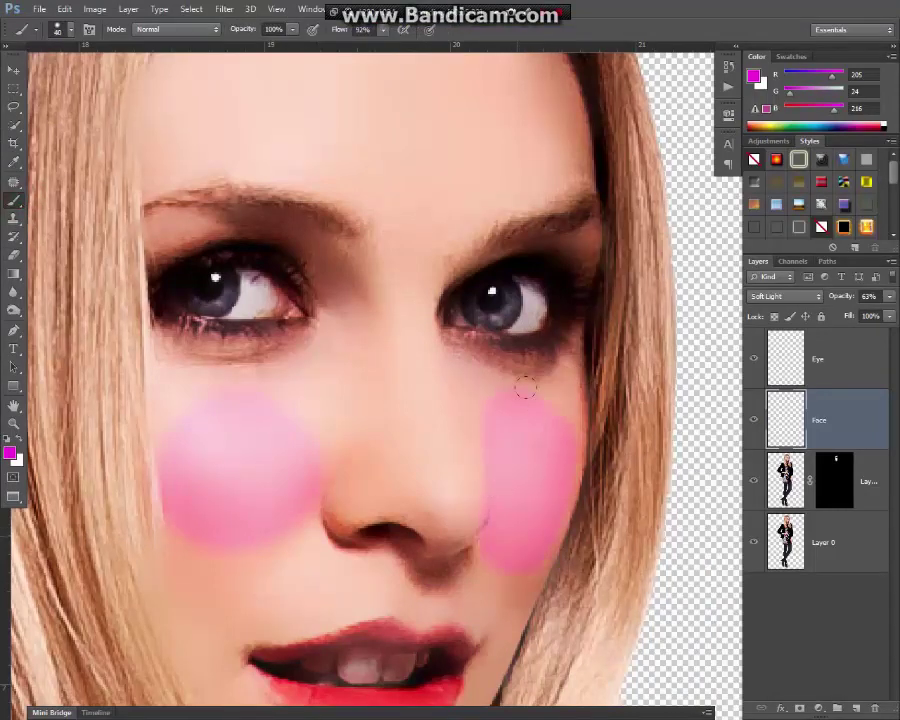
- On the Eye layer, set the foreground colour to a bright green
{"action": "left_click", "coordinate": [817, 373]}
{"action": "left_click", "coordinate": [10, 453]}
{"action": "left_click", "coordinate": [440, 320]}
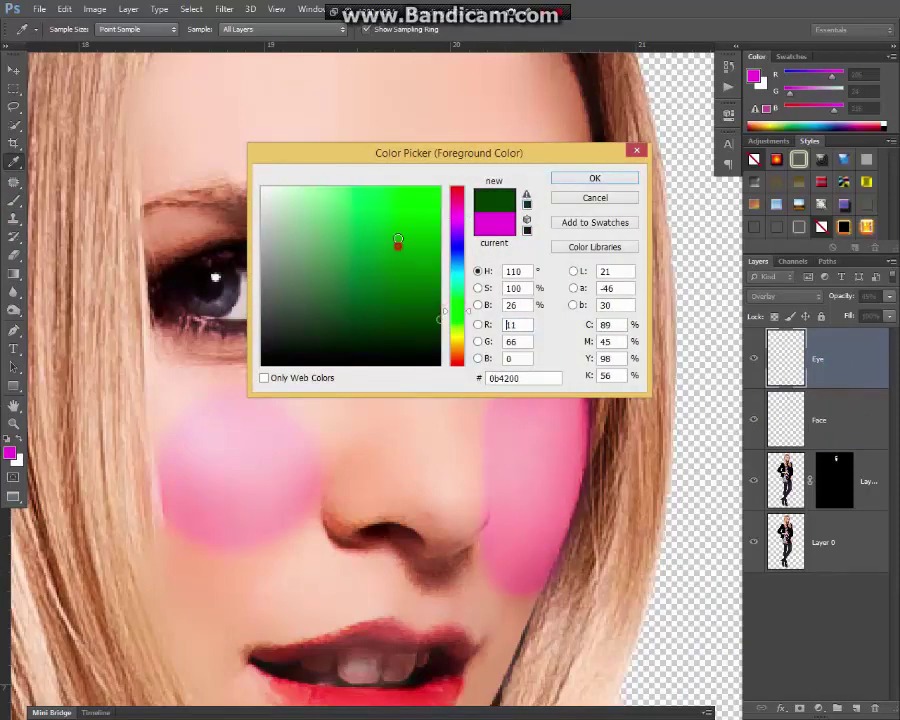
{"action": "left_click", "coordinate": [376, 233]}
{"action": "left_click", "coordinate": [594, 178]}
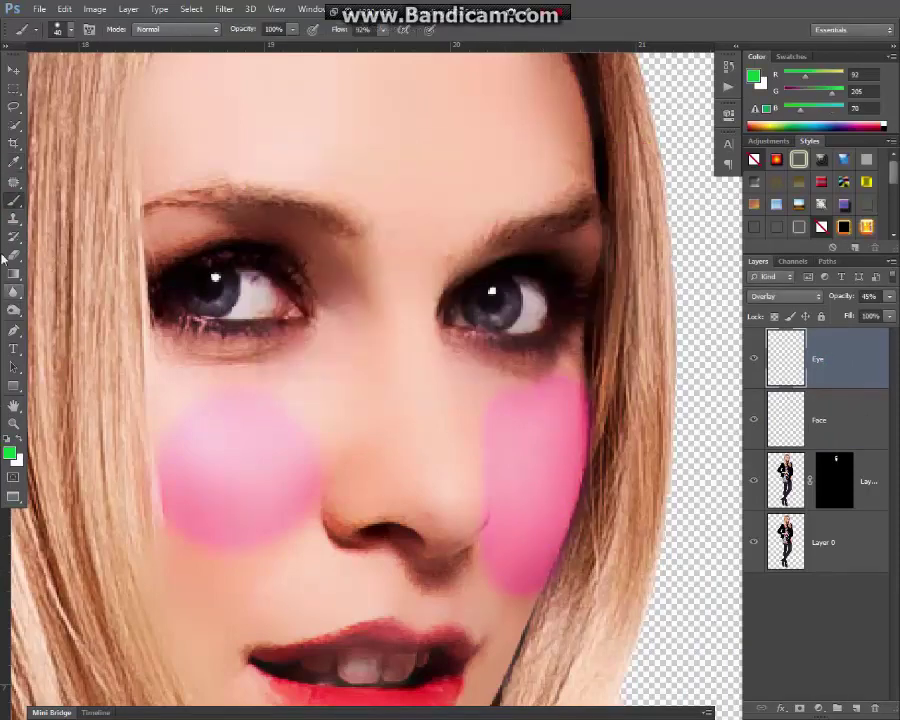
- Zoom in and paint the right blue-grey iris and under the lower eyelid green
{"action": "scroll", "coordinate": [217, 281], "scroll_direction": "up", "scroll_amount": 2}
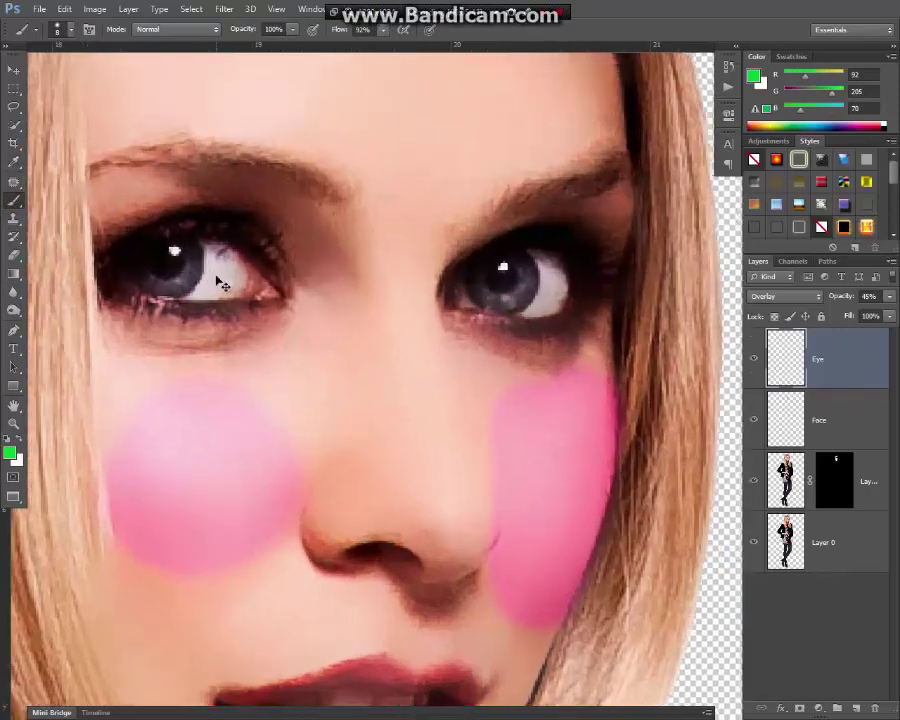
{"action": "scroll", "coordinate": [161, 251], "scroll_direction": "up", "scroll_amount": 2}
{"action": "scroll", "coordinate": [335, 305], "scroll_direction": "up", "scroll_amount": 2}
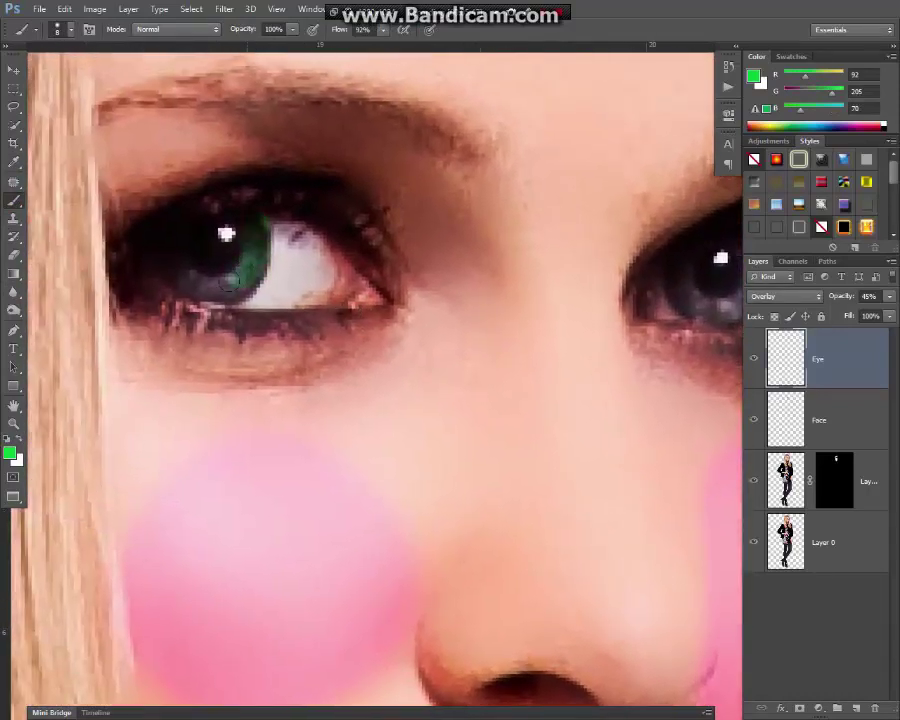
{"action": "scroll", "coordinate": [370, 380], "scroll_direction": "right", "scroll_amount": 2}
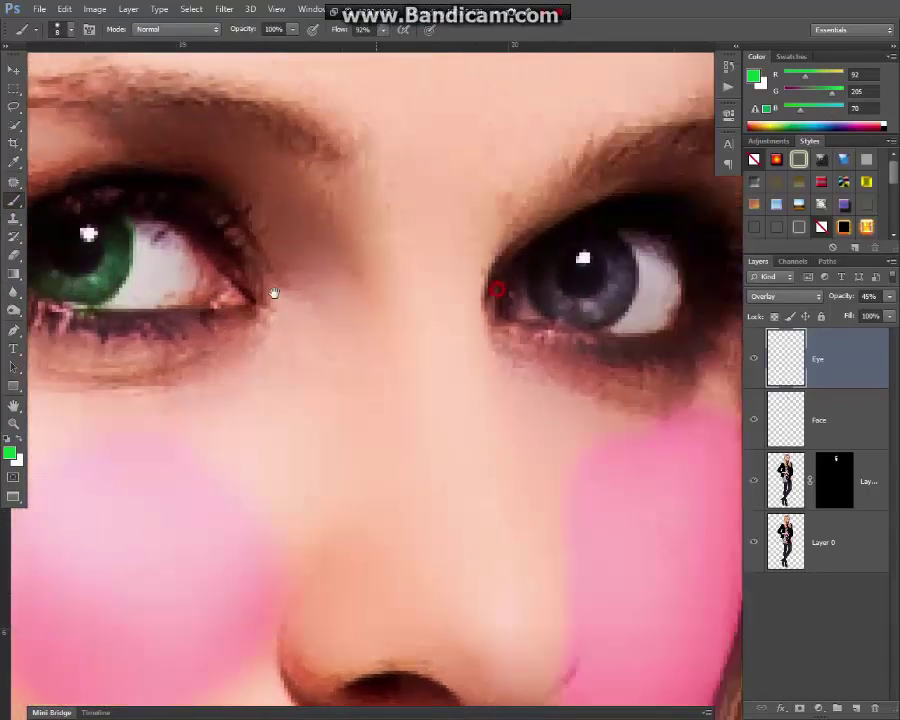
{"action": "scroll", "coordinate": [370, 380], "scroll_direction": "right", "scroll_amount": 3}
{"action": "left_click_drag", "start_coordinate": [387, 250], "coordinate": [336, 324]}
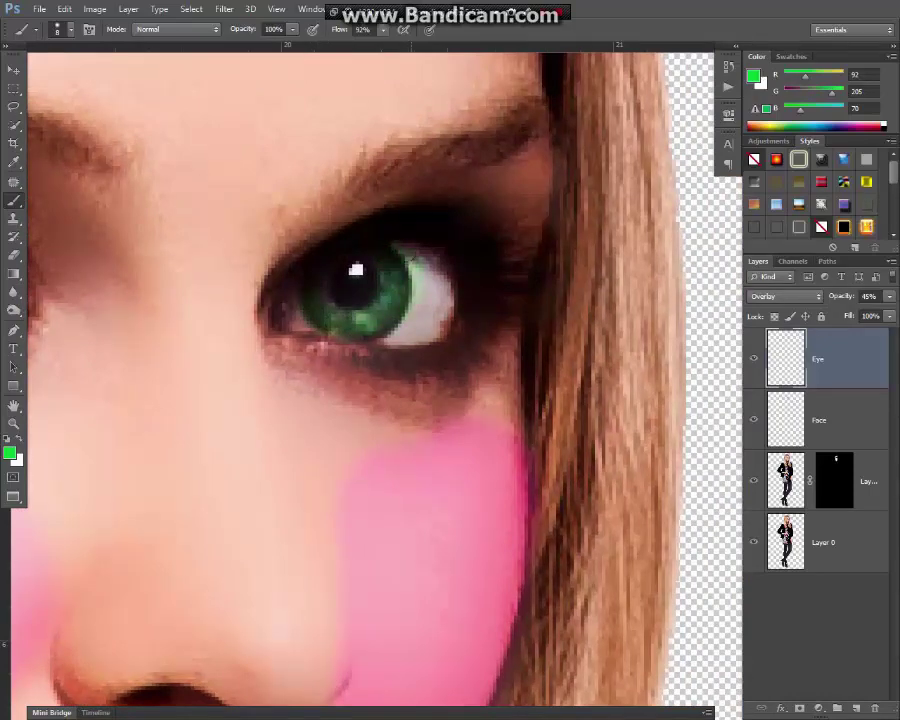
{"action": "key", "text": "e"}
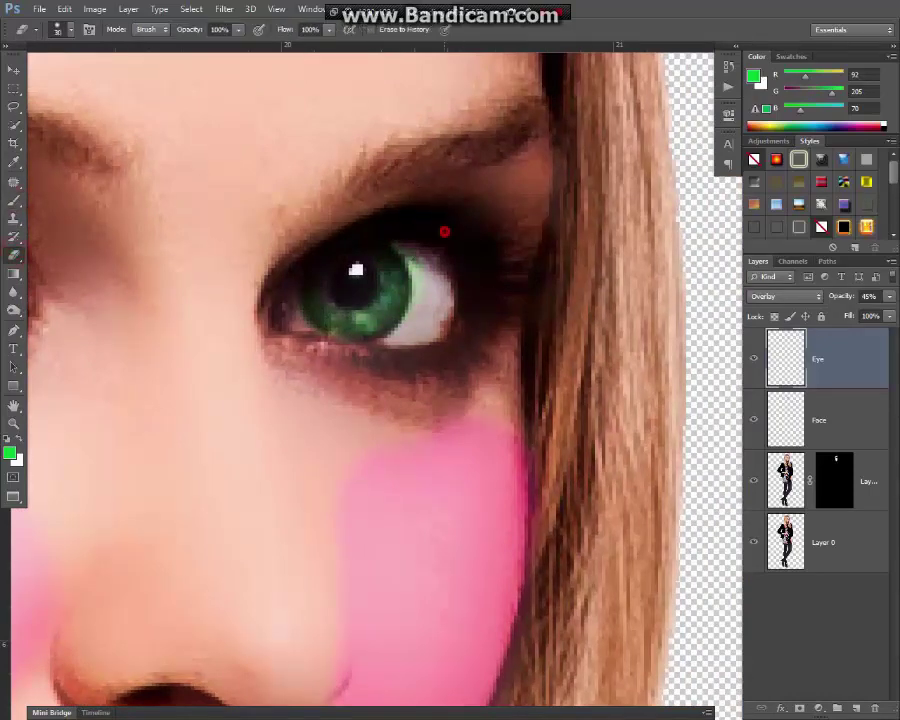
{"action": "key", "text": "p"}
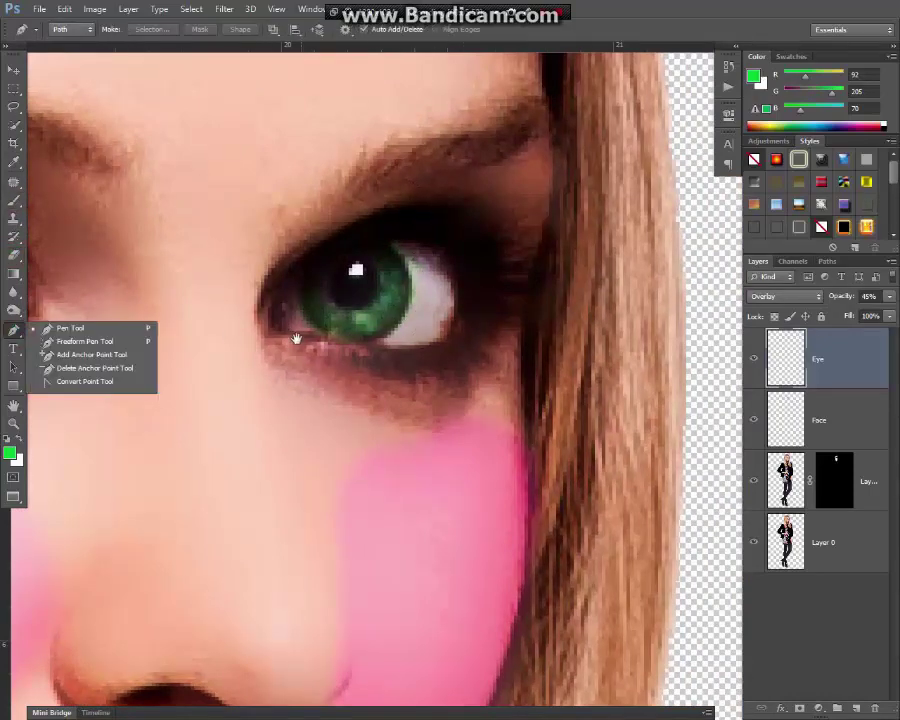
{"action": "key", "text": "b"}
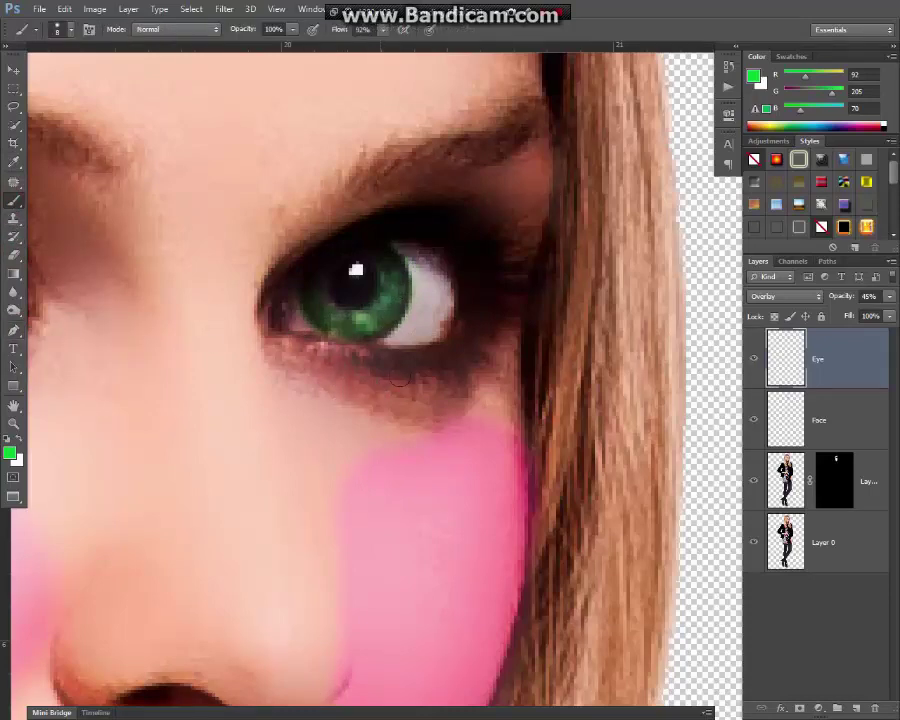
{"action": "left_click_drag", "start_coordinate": [325, 355], "coordinate": [301, 338]}
- Erase the stray green paint around the eye
{"action": "scroll", "coordinate": [208, 342], "scroll_direction": "left", "scroll_amount": 10}
{"action": "left_click", "coordinate": [18, 256]}
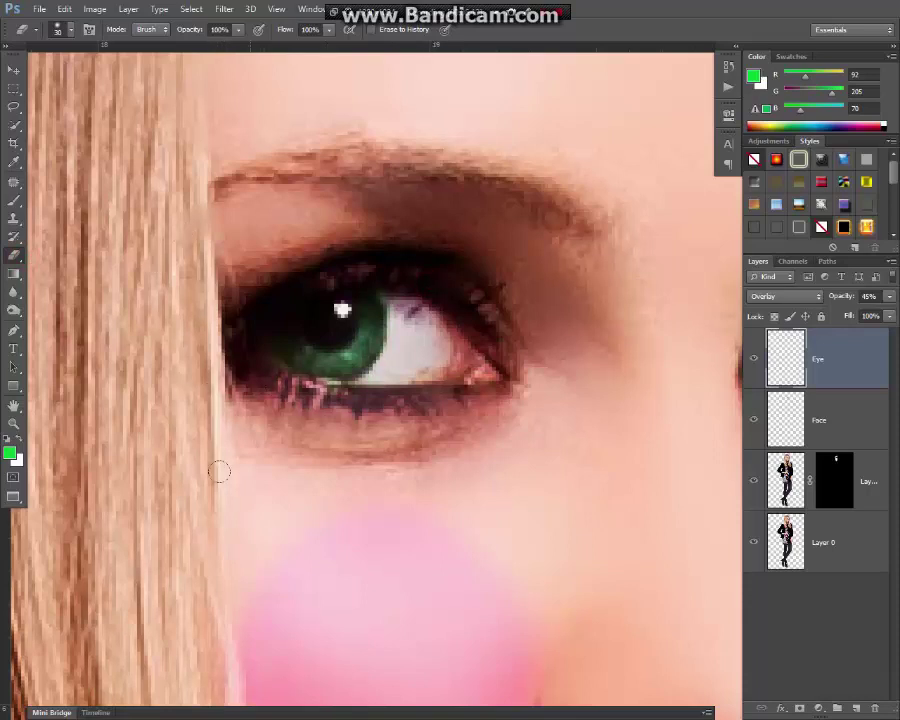
{"action": "left_click", "coordinate": [14, 69]}
{"action": "scroll", "coordinate": [481, 148], "scroll_direction": "down", "scroll_amount": 3}
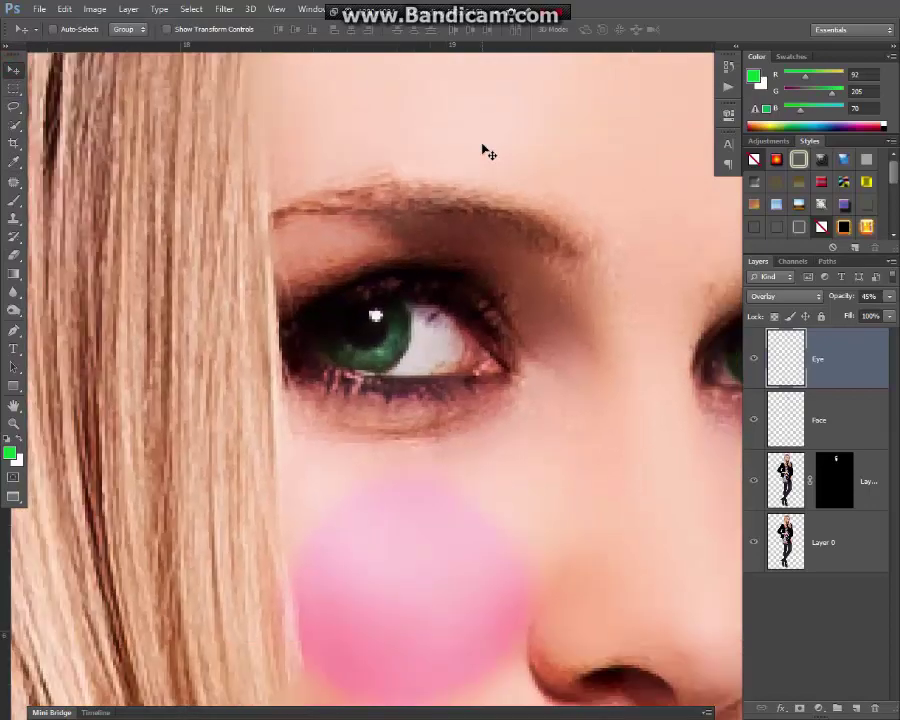
{"action": "scroll", "coordinate": [481, 148], "scroll_direction": "down", "scroll_amount": 2}
- On Layer 1's mask, paint white at 74% flow, 175 px, over the left hair
{"action": "scroll", "coordinate": [483, 150], "scroll_direction": "down", "scroll_amount": 2}
{"action": "left_click", "coordinate": [834, 480]}
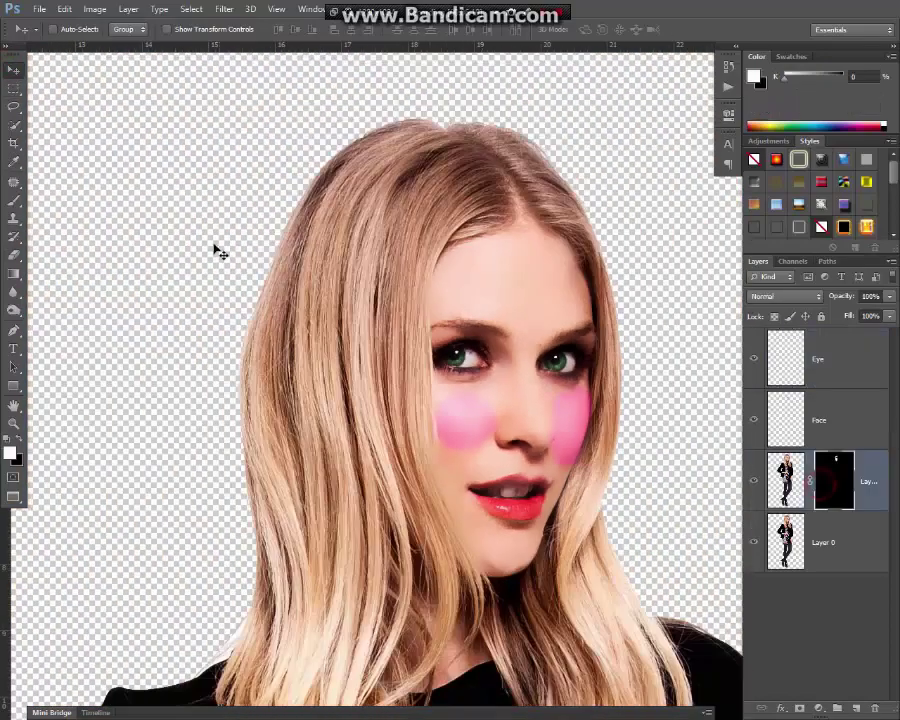
{"action": "left_click", "coordinate": [14, 199]}
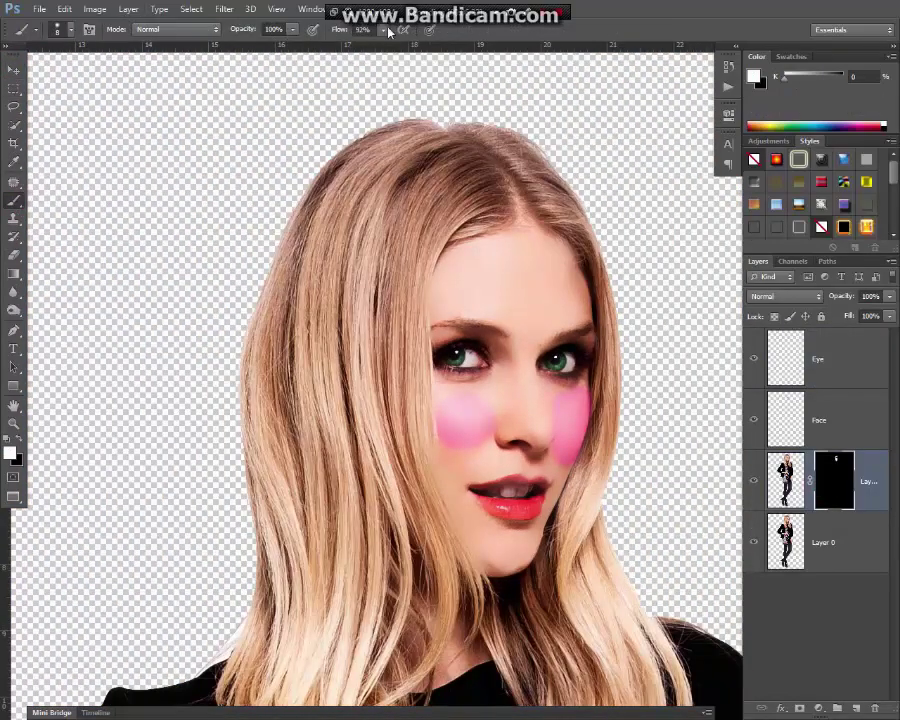
{"action": "left_click_drag", "start_coordinate": [390, 32], "coordinate": [371, 45]}
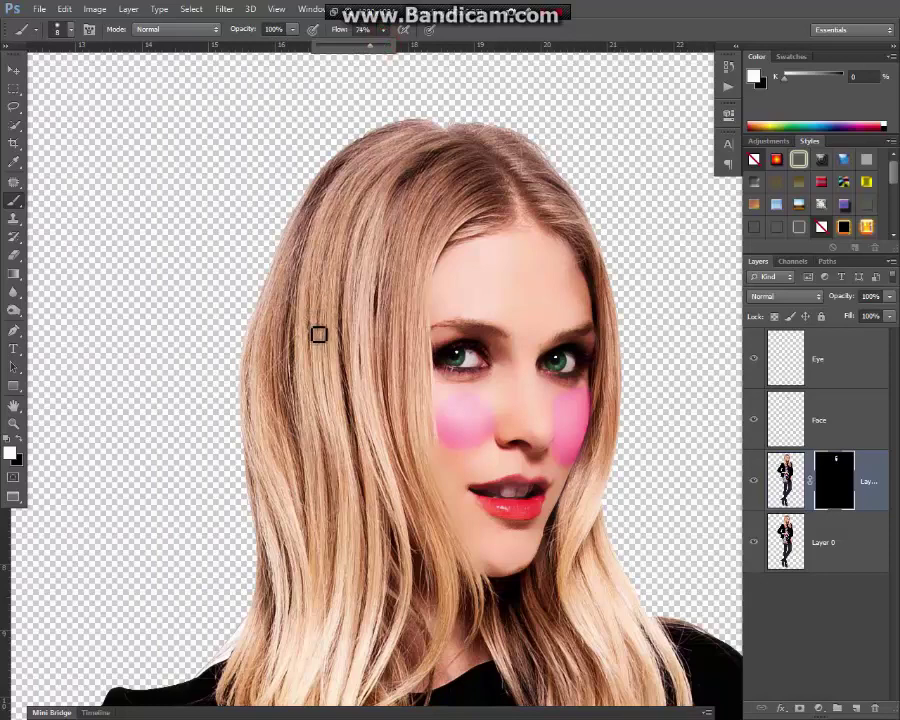
{"action": "left_click", "coordinate": [318, 334]}
{"action": "key", "text": "bracketright"}
{"action": "key", "text": "bracketright"}
{"action": "key", "text": "bracketright"}
{"action": "left_click_drag", "start_coordinate": [338, 291], "coordinate": [383, 128]}
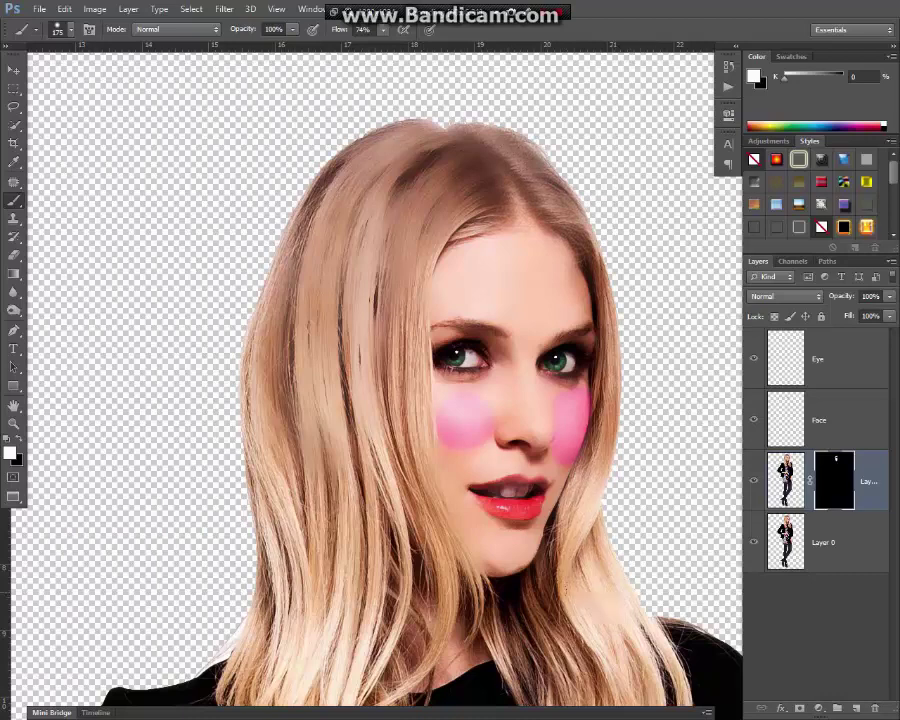
- Reveal the smoothing over the lower right hair
{"action": "scroll", "coordinate": [205, 375], "scroll_direction": "down", "scroll_amount": 1}
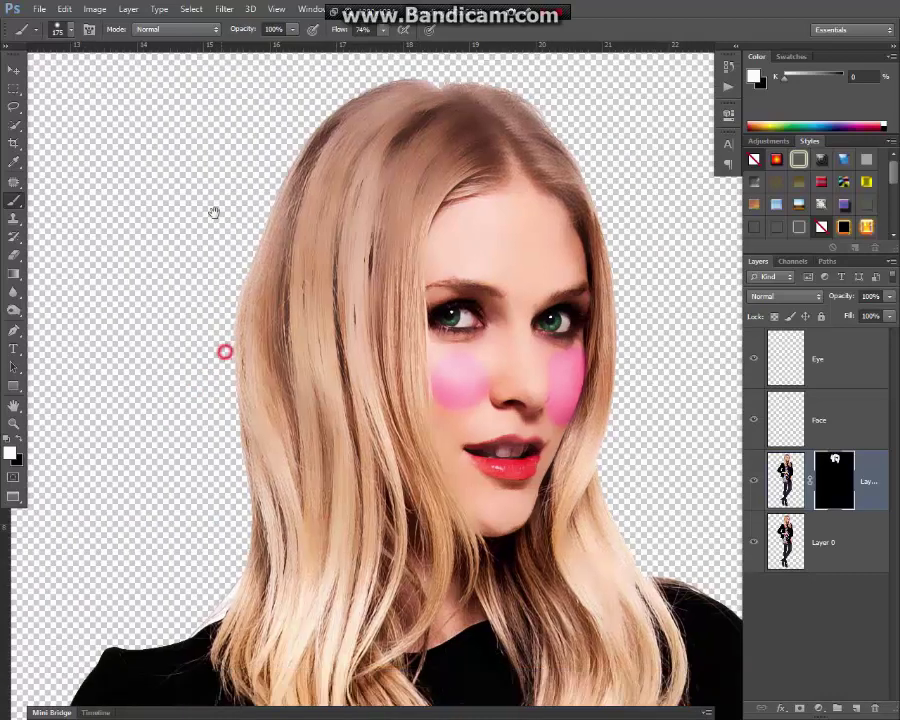
{"action": "scroll", "coordinate": [225, 352], "scroll_direction": "down", "scroll_amount": 4}
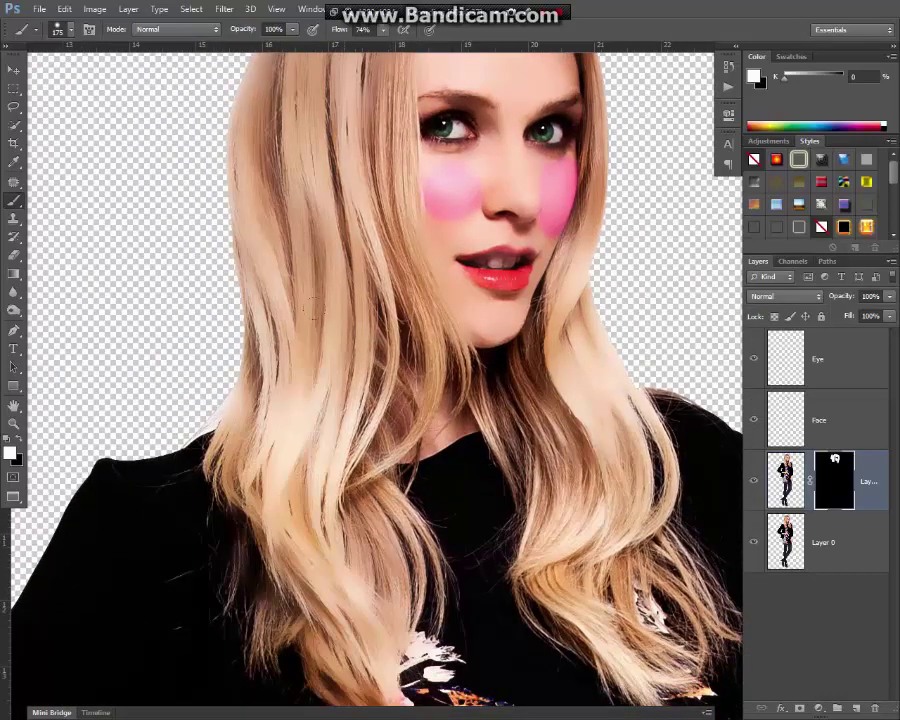
{"action": "left_click_drag", "start_coordinate": [420, 360], "coordinate": [590, 540]}
{"action": "scroll", "coordinate": [226, 404], "scroll_direction": "down", "scroll_amount": 1}
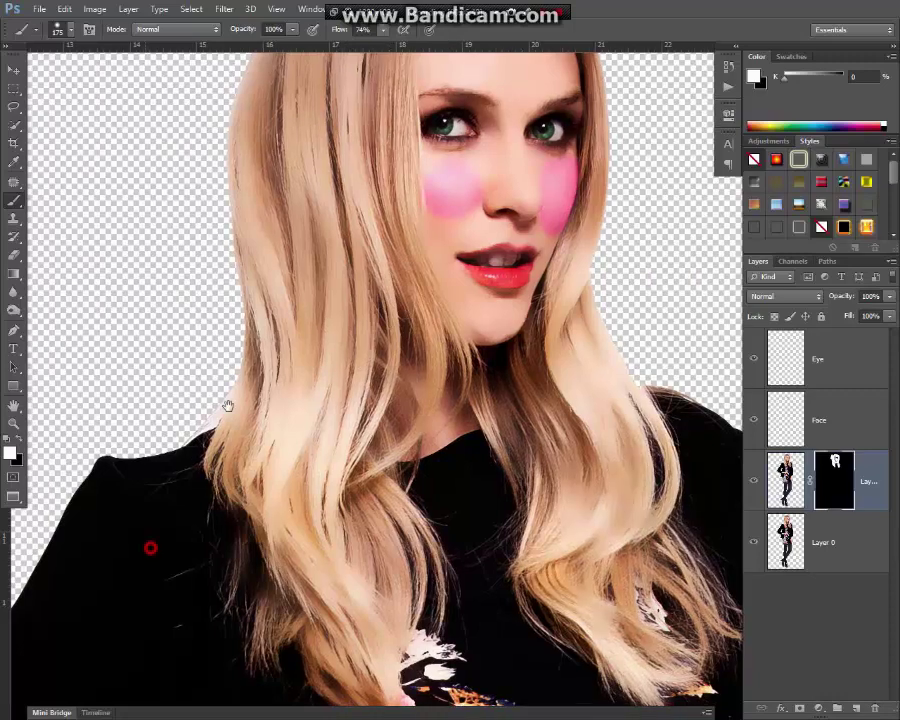
{"action": "scroll", "coordinate": [254, 496], "scroll_direction": "down", "scroll_amount": 5}
{"action": "scroll", "coordinate": [254, 496], "scroll_direction": "right", "scroll_amount": 1}
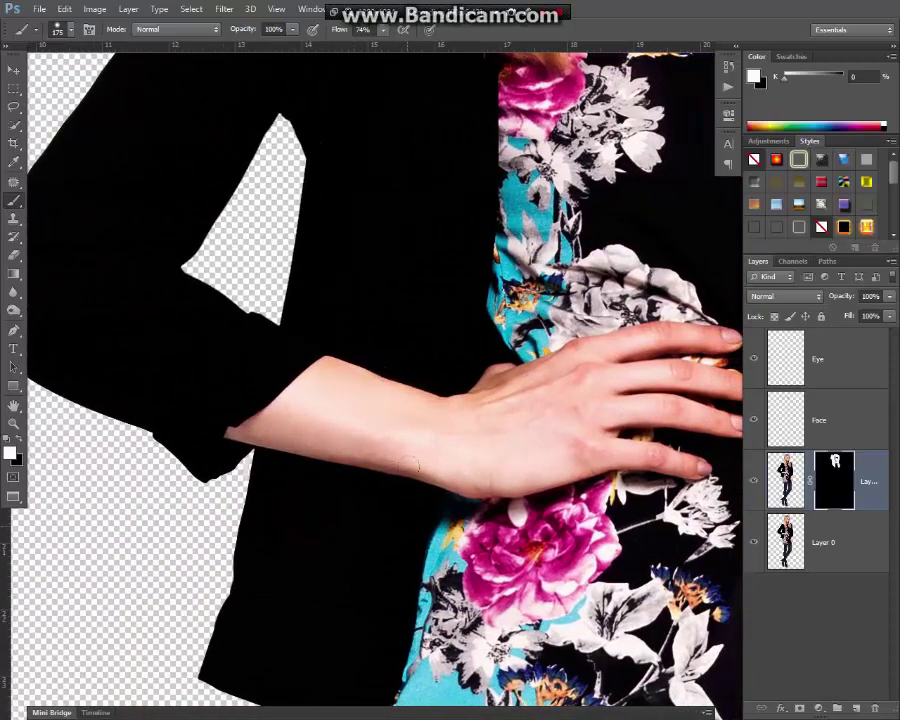
{"action": "scroll", "coordinate": [408, 464], "scroll_direction": "right", "scroll_amount": 3}
{"action": "scroll", "coordinate": [450, 480], "scroll_direction": "right", "scroll_amount": 1}
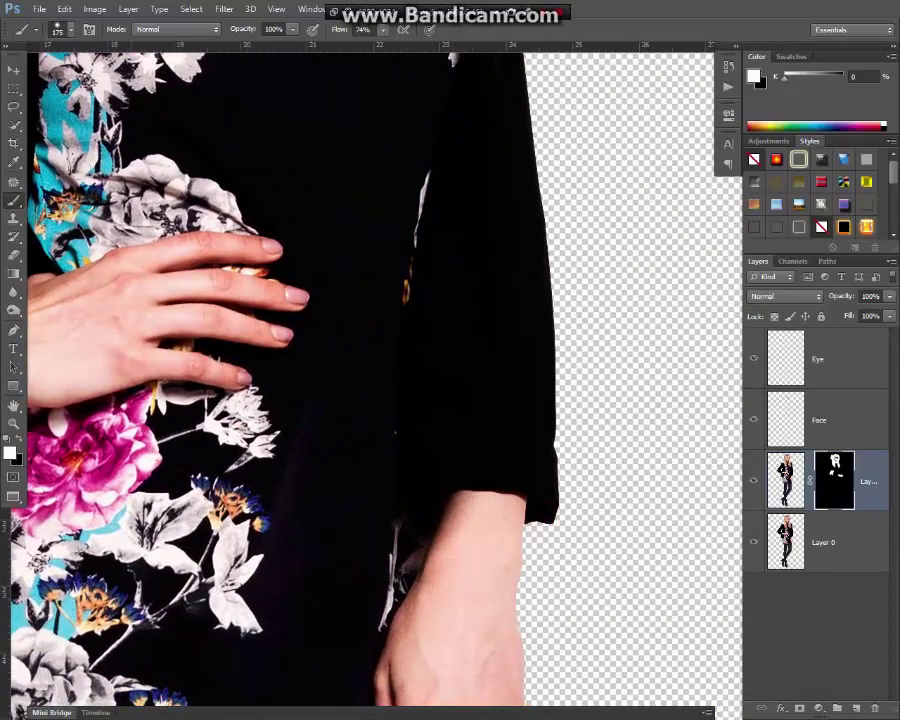
- Paint the mask over both hands at 41% flow, then view the whole figure
{"action": "left_click", "coordinate": [382, 34]}
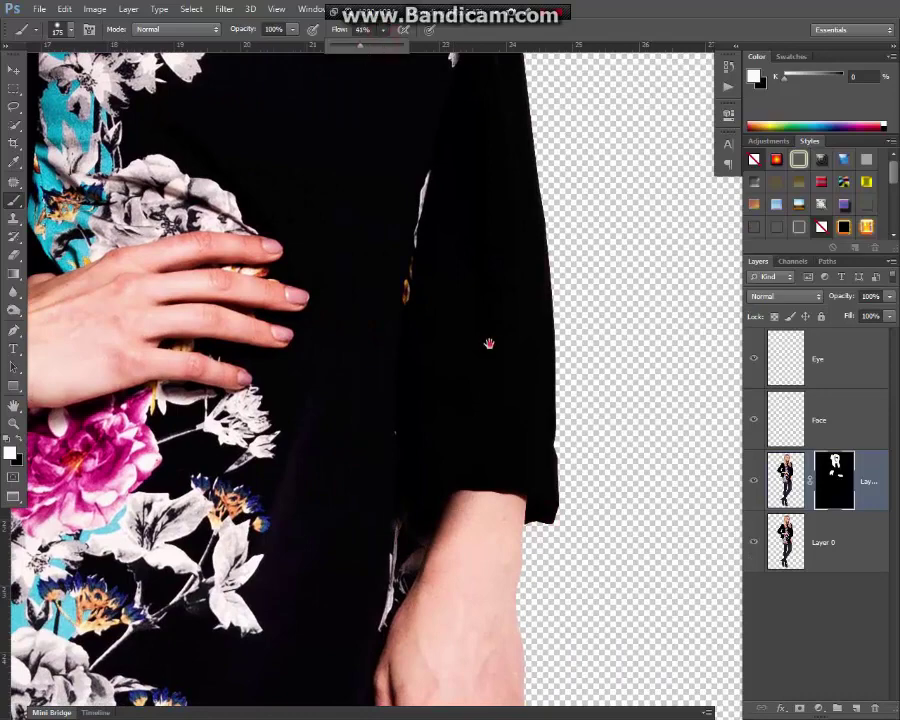
{"action": "left_click_drag", "start_coordinate": [489, 344], "coordinate": [454, 179]}
{"action": "left_click_drag", "start_coordinate": [402, 600], "coordinate": [406, 478]}
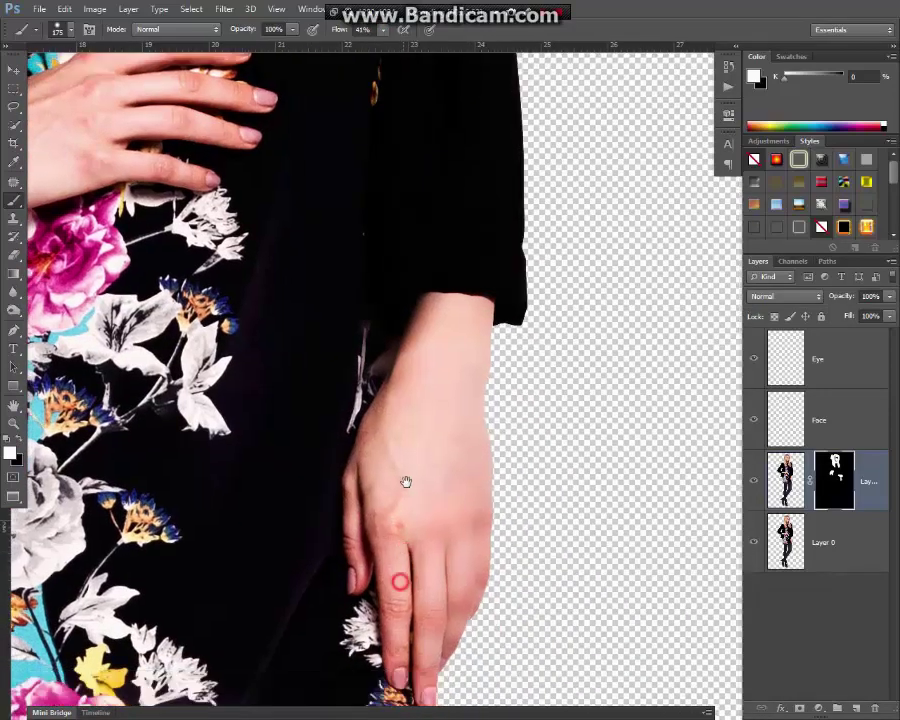
{"action": "mouse_move", "coordinate": [243, 410]}
{"action": "left_mouse_down"}
{"action": "mouse_move", "coordinate": [523, 280]}
{"action": "mouse_move", "coordinate": [436, 291]}
{"action": "left_mouse_up"}
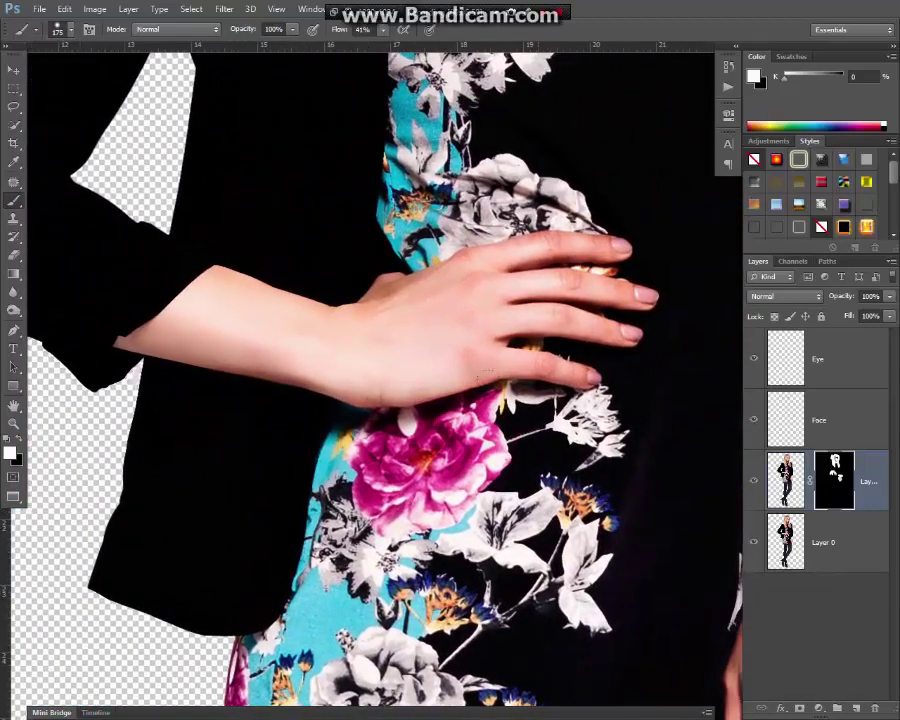
{"action": "key", "text": "ctrl+0"}
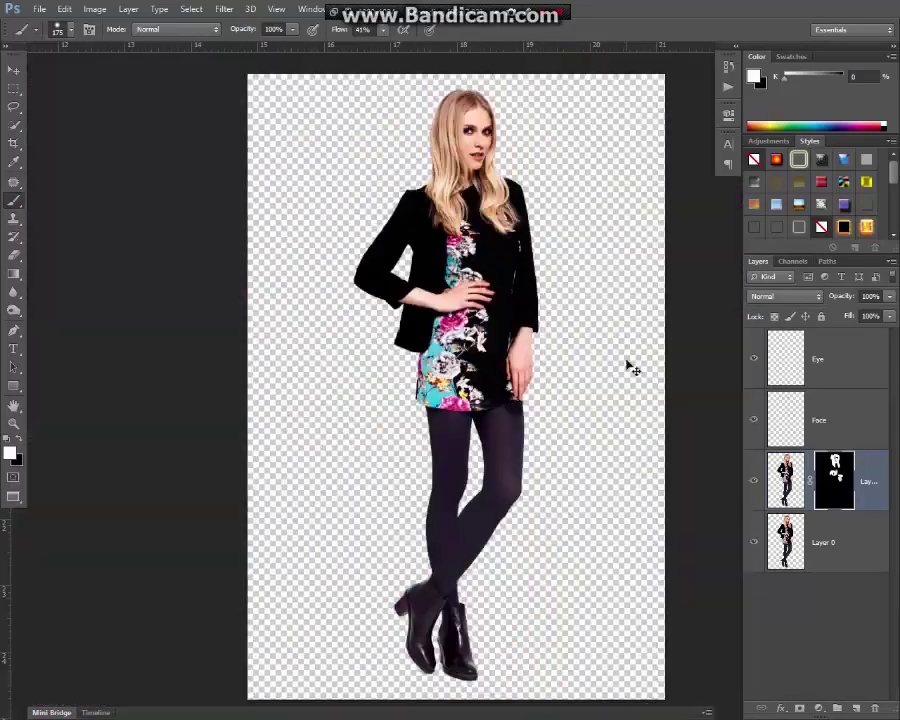
- Group the Eye, Face and Layer 1 layers into Group 1 and compare before/after
{"action": "key", "text": "ctrl+g"}
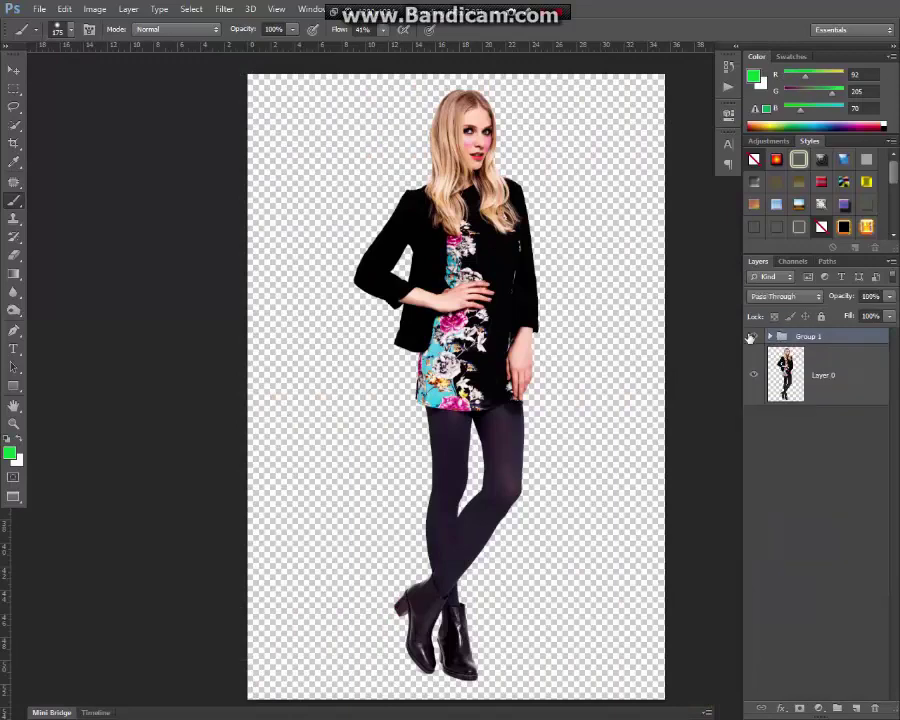
{"action": "left_click", "coordinate": [751, 337]}
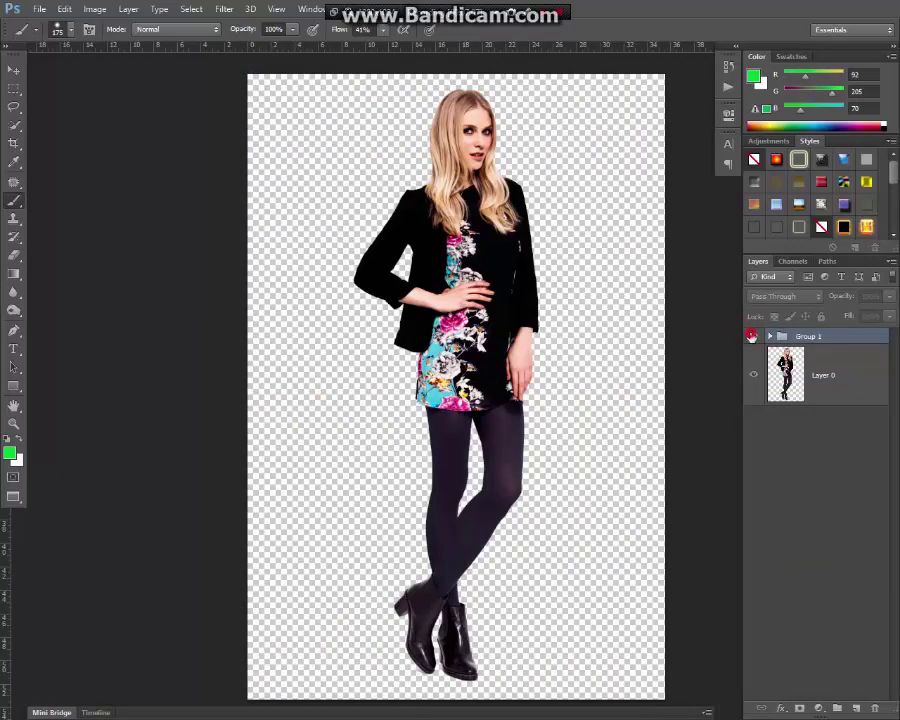
{"action": "left_click", "coordinate": [753, 336]}
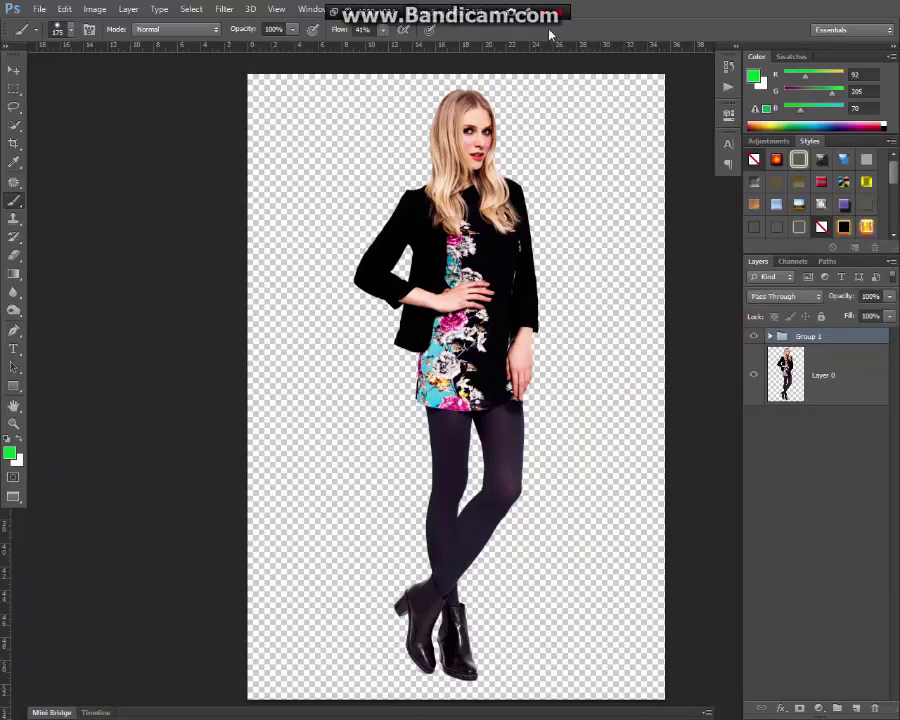
- Add a new layer below Layer 0 filled with a gray gradient
{"action": "left_click", "coordinate": [855, 362]}
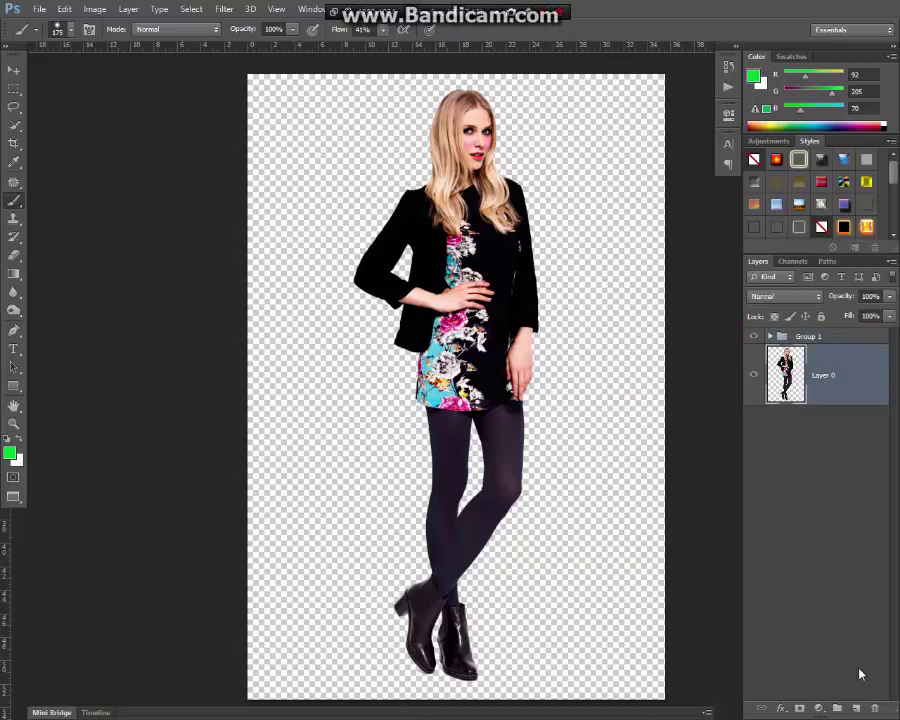
{"action": "left_click", "coordinate": [856, 708]}
{"action": "left_click_drag", "start_coordinate": [830, 375], "coordinate": [845, 460]}
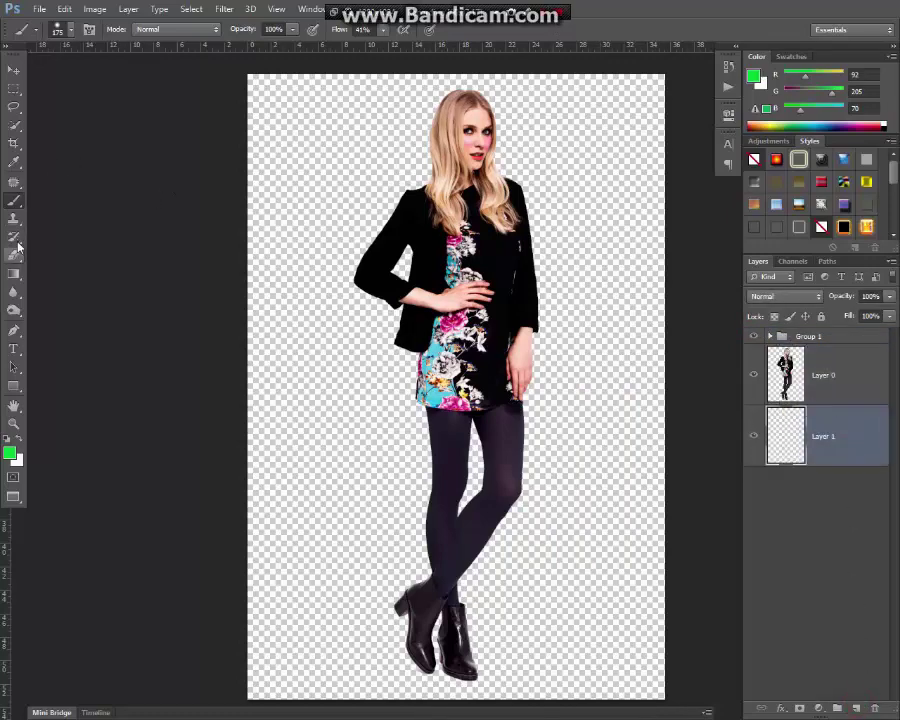
{"action": "left_click", "coordinate": [14, 272]}
{"action": "left_click_drag", "start_coordinate": [349, 230], "coordinate": [658, 441]}
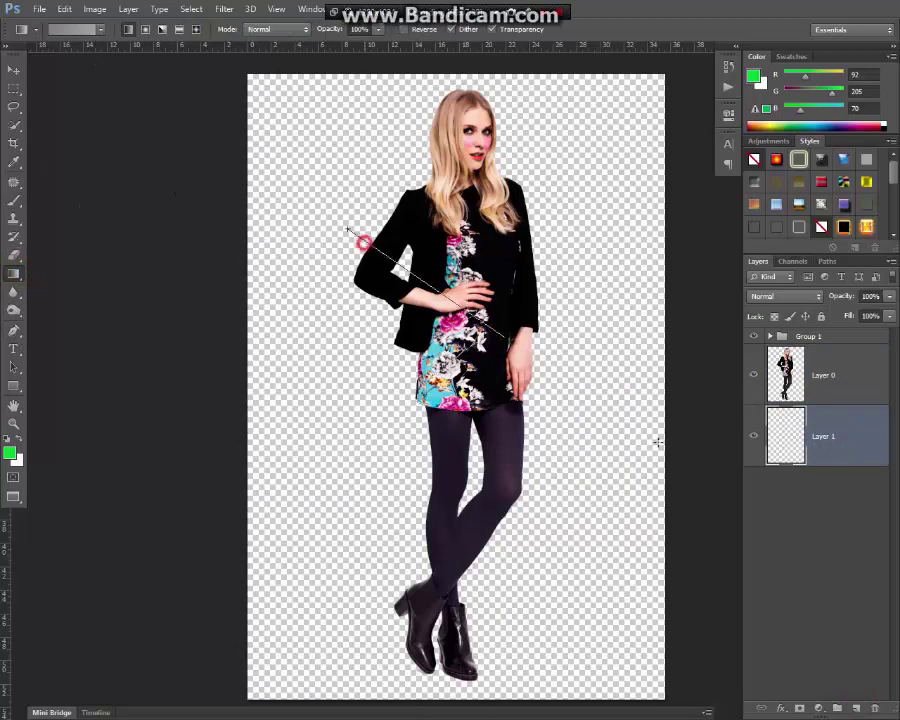
{"action": "left_click", "coordinate": [14, 70]}
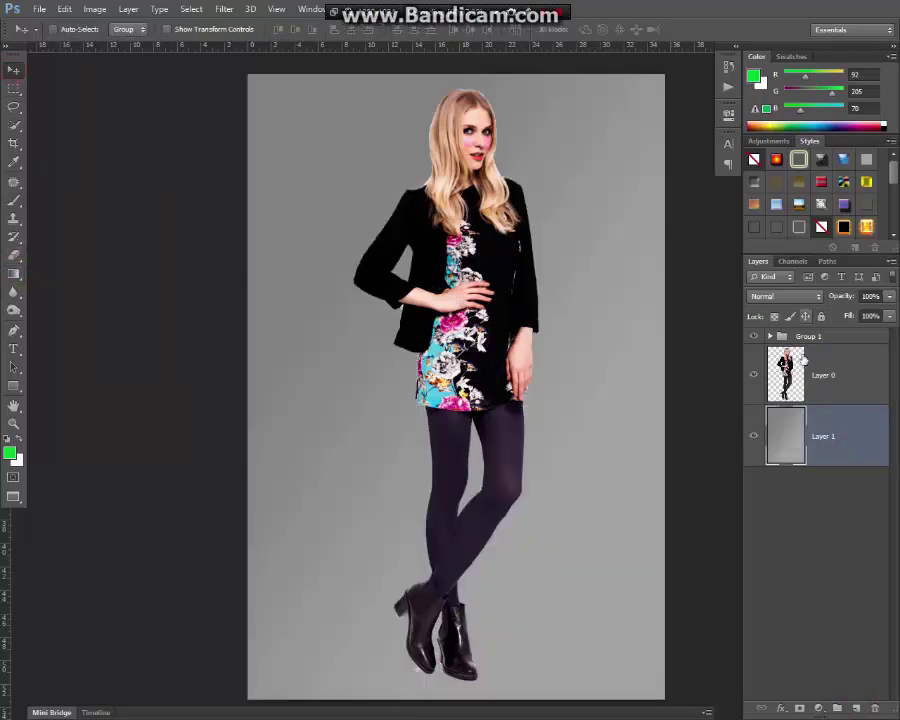